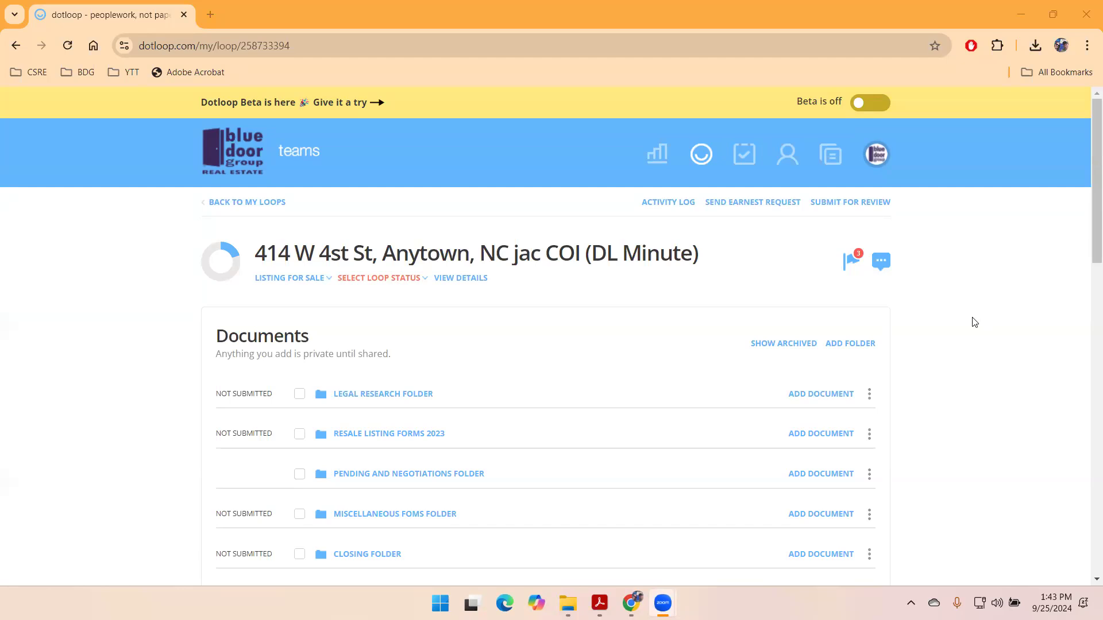
- Expand Resale Listing Forms 2023 to review its documents, then collapse it again
{"action": "scroll", "coordinate": [979, 310], "scroll_direction": "down", "scroll_amount": 1}
{"action": "scroll", "coordinate": [976, 344], "scroll_direction": "up", "scroll_amount": 1}
{"action": "scroll", "coordinate": [537, 417], "scroll_direction": "down", "scroll_amount": 2}
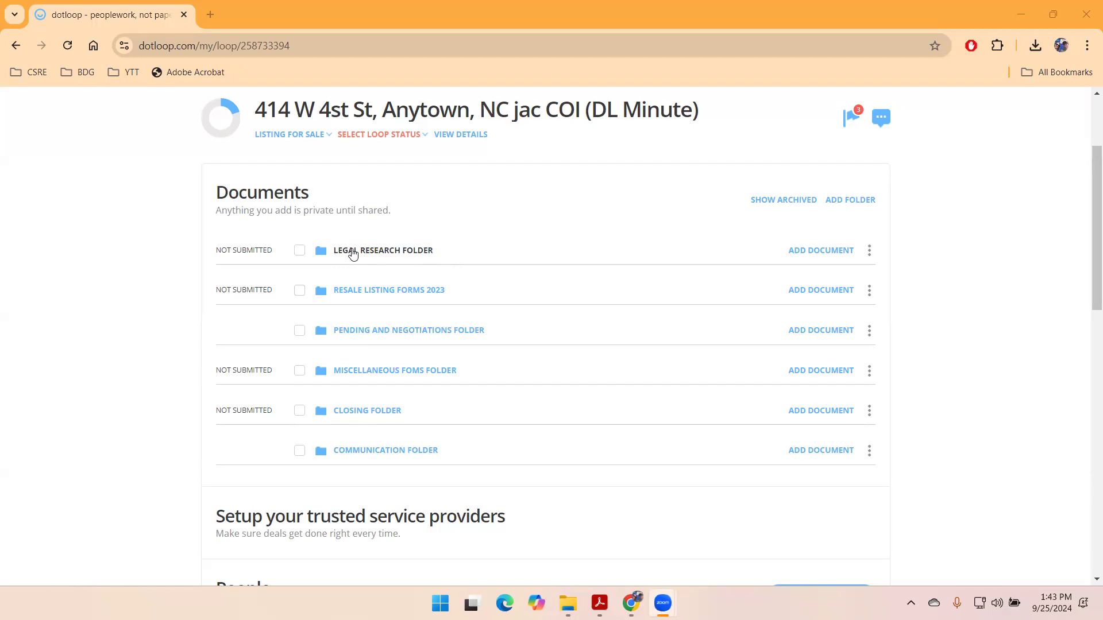
{"action": "left_click", "coordinate": [343, 296]}
{"action": "scroll", "coordinate": [390, 402], "scroll_direction": "down", "scroll_amount": 3}
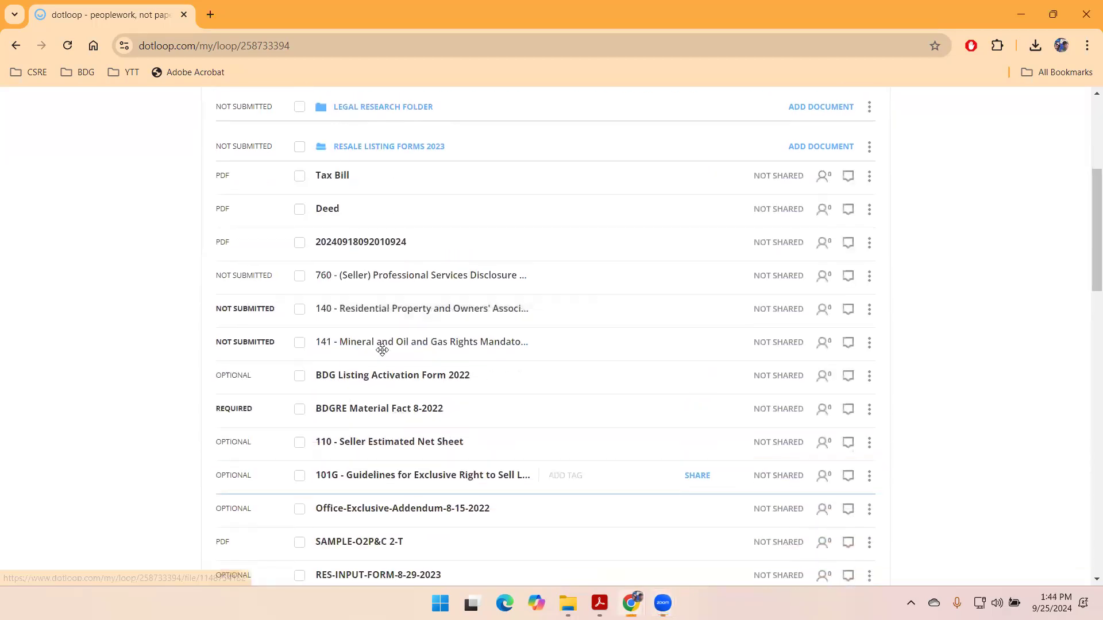
{"action": "scroll", "coordinate": [381, 331], "scroll_direction": "down", "scroll_amount": 2}
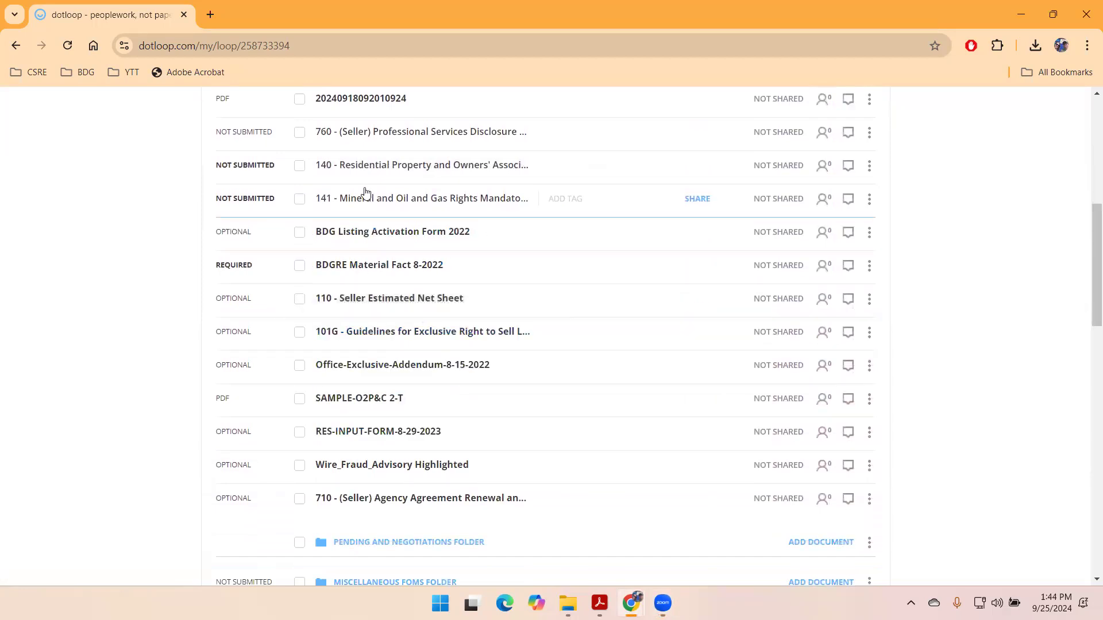
{"action": "scroll", "coordinate": [368, 230], "scroll_direction": "up", "scroll_amount": 1}
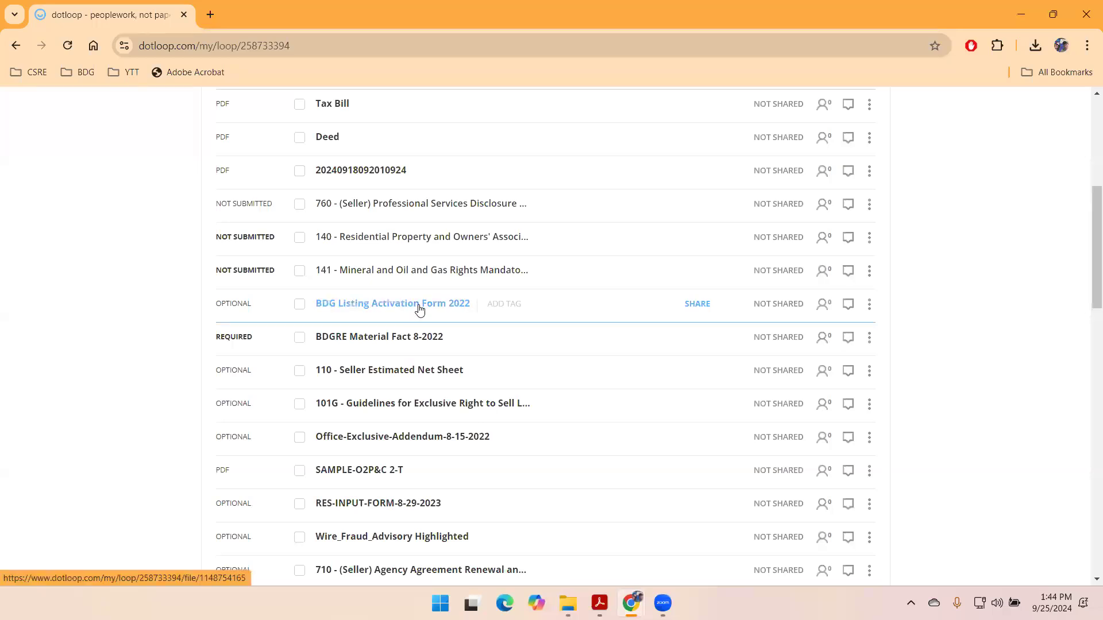
{"action": "scroll", "coordinate": [427, 303], "scroll_direction": "up", "scroll_amount": 1}
{"action": "left_click", "coordinate": [389, 148]}
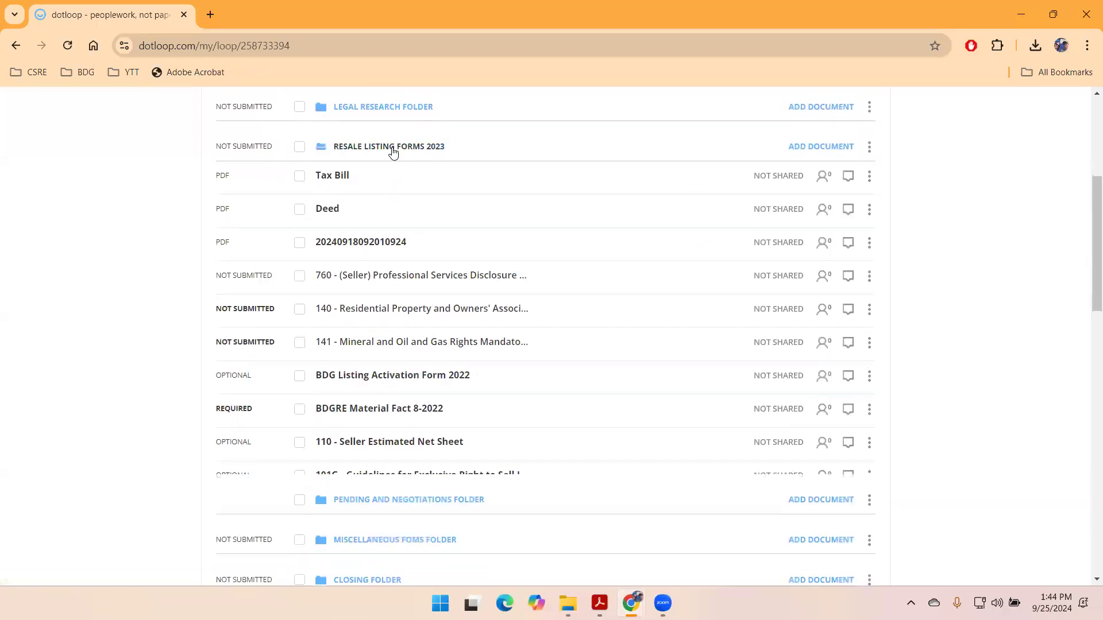
- Expand the Pending and Negotiations and Miscellaneous Foms folders, then collapse Miscellaneous Foms
{"action": "left_click", "coordinate": [370, 186]}
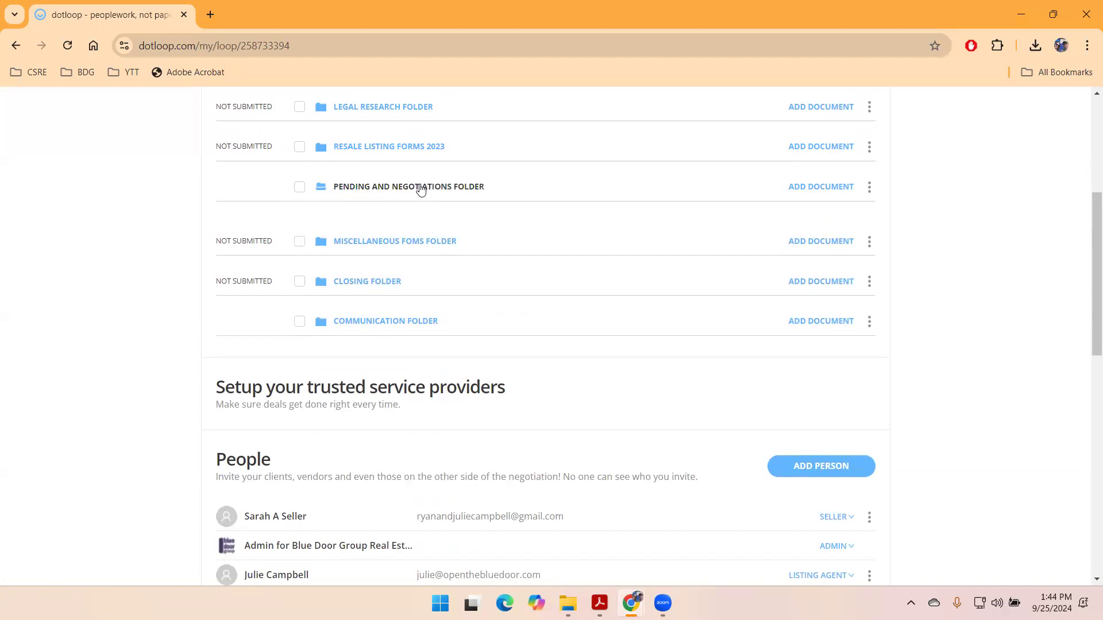
{"action": "left_click", "coordinate": [370, 241]}
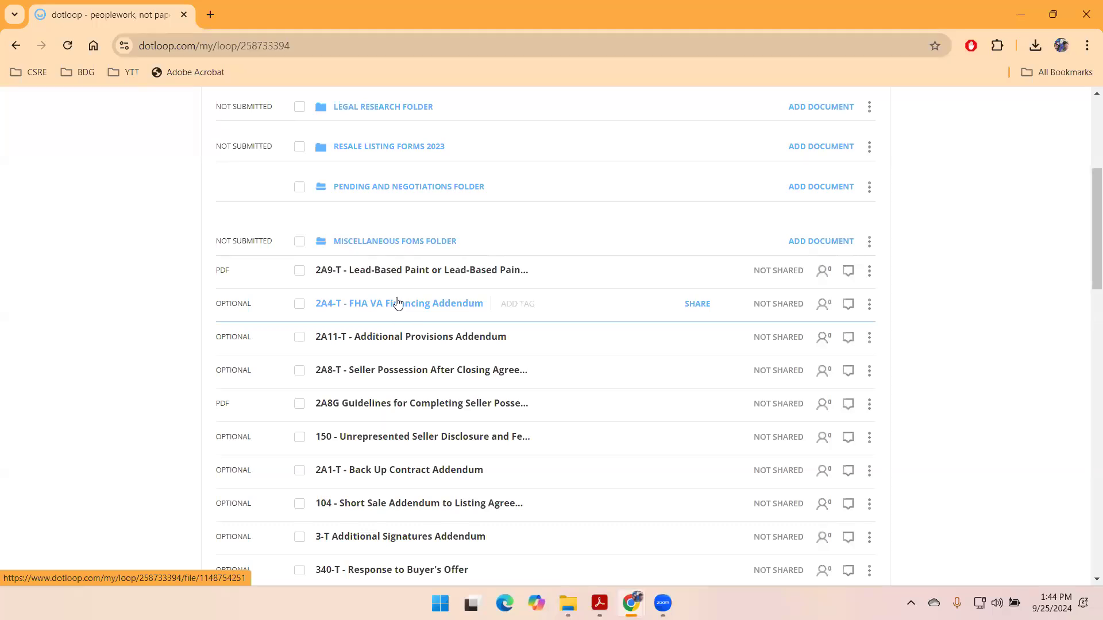
{"action": "left_click", "coordinate": [382, 241]}
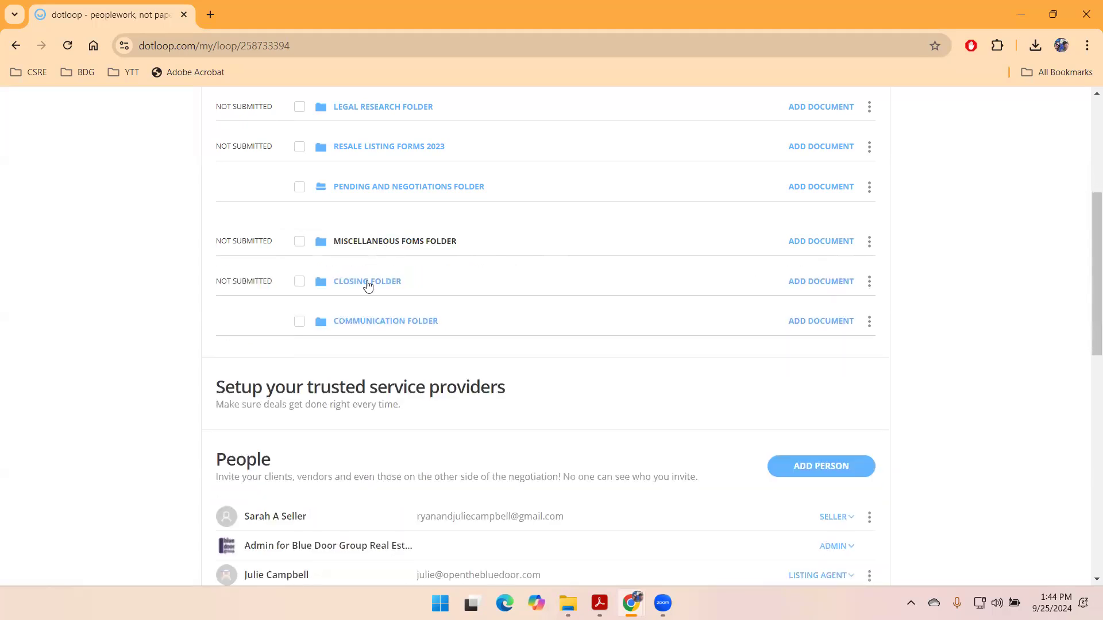
- Expand the Closing and Communication folders to check their documents, then collapse both
{"action": "left_click", "coordinate": [368, 283]}
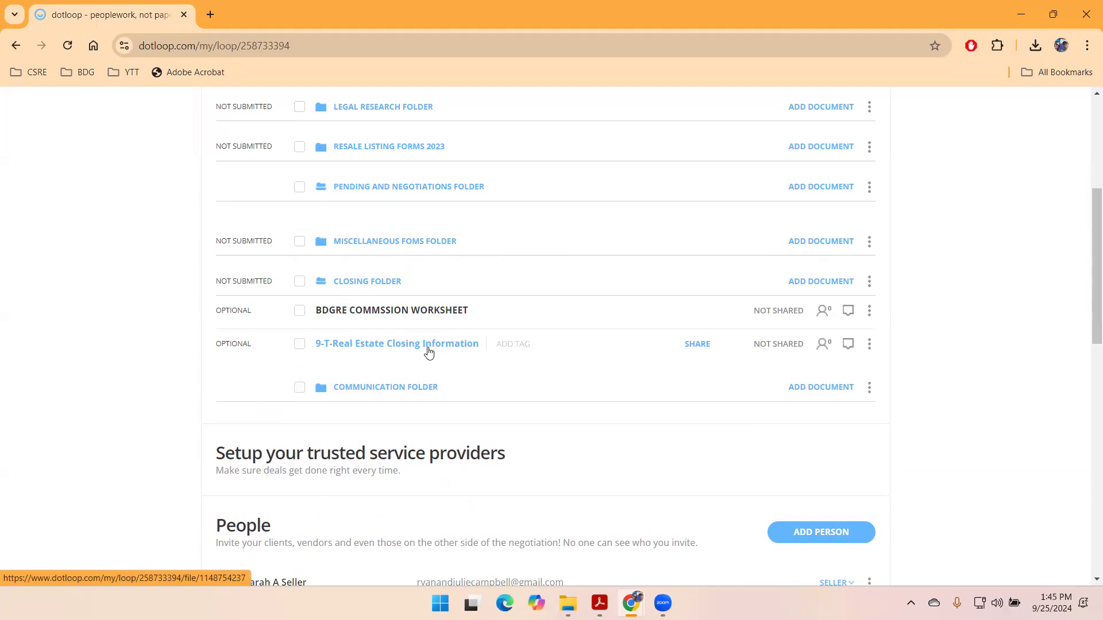
{"action": "left_click", "coordinate": [382, 387]}
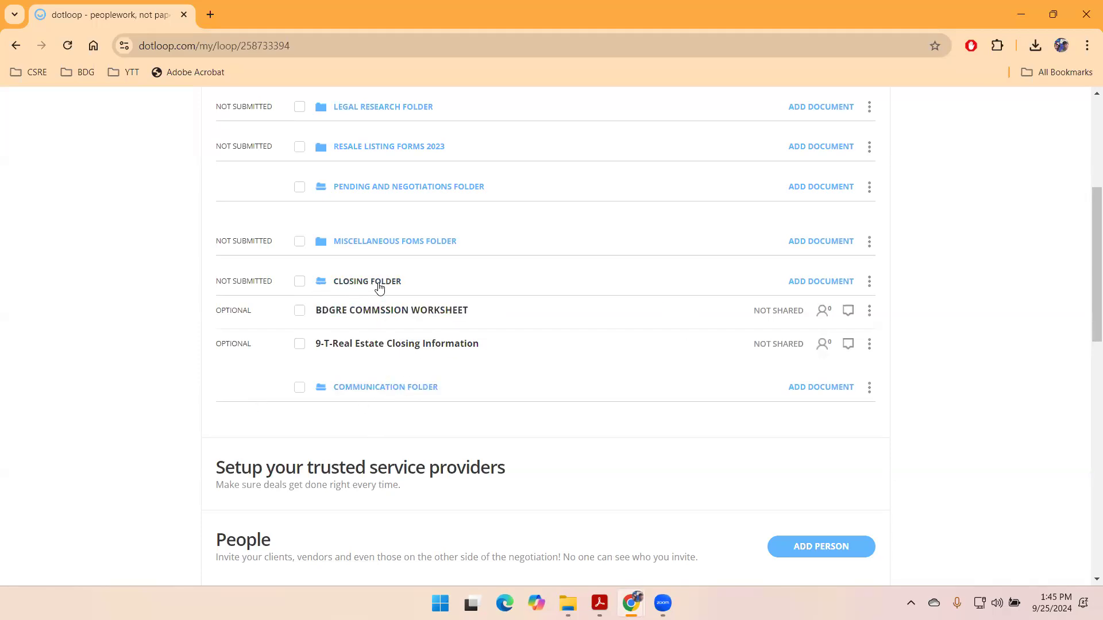
{"action": "left_click", "coordinate": [347, 281]}
{"action": "left_click", "coordinate": [357, 283]}
{"action": "left_click", "coordinate": [364, 283]}
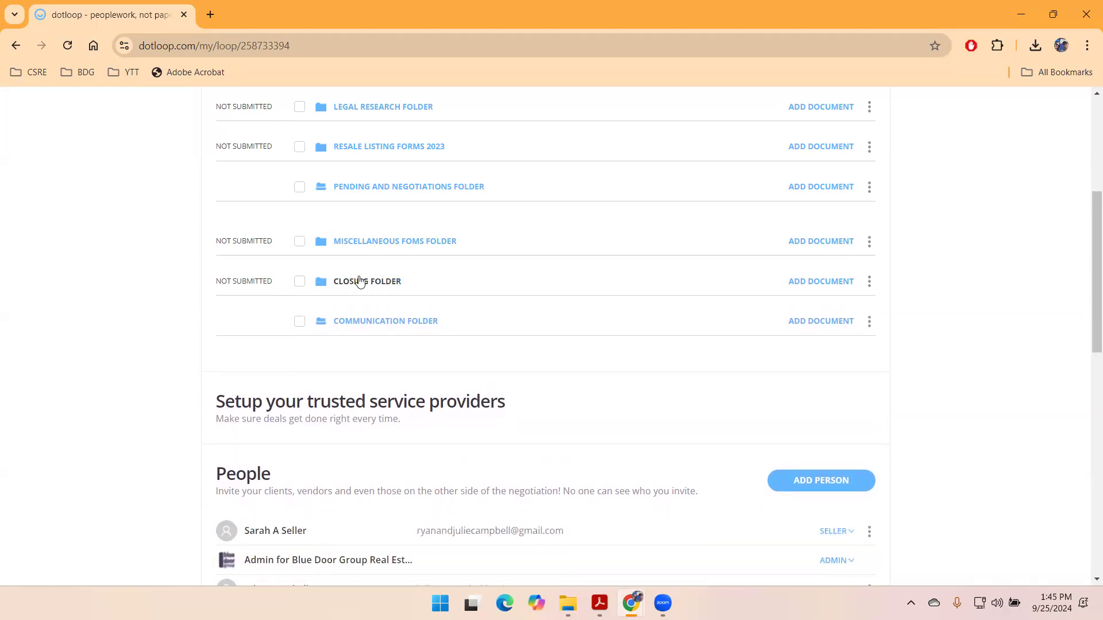
{"action": "left_click", "coordinate": [352, 322]}
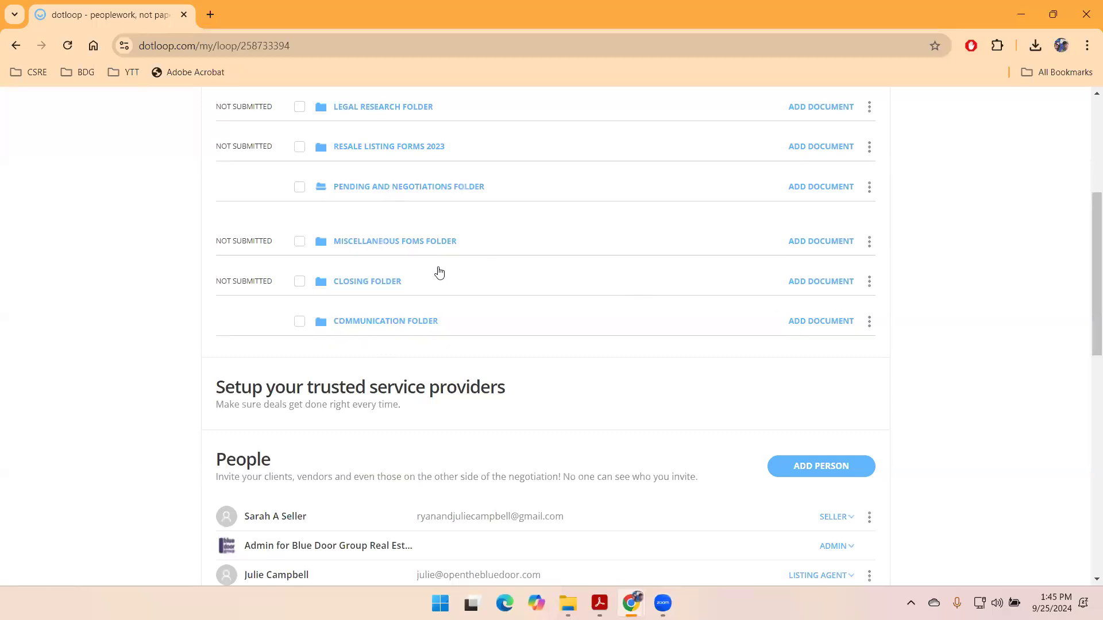
{"action": "scroll", "coordinate": [168, 246], "scroll_direction": "up", "scroll_amount": 1}
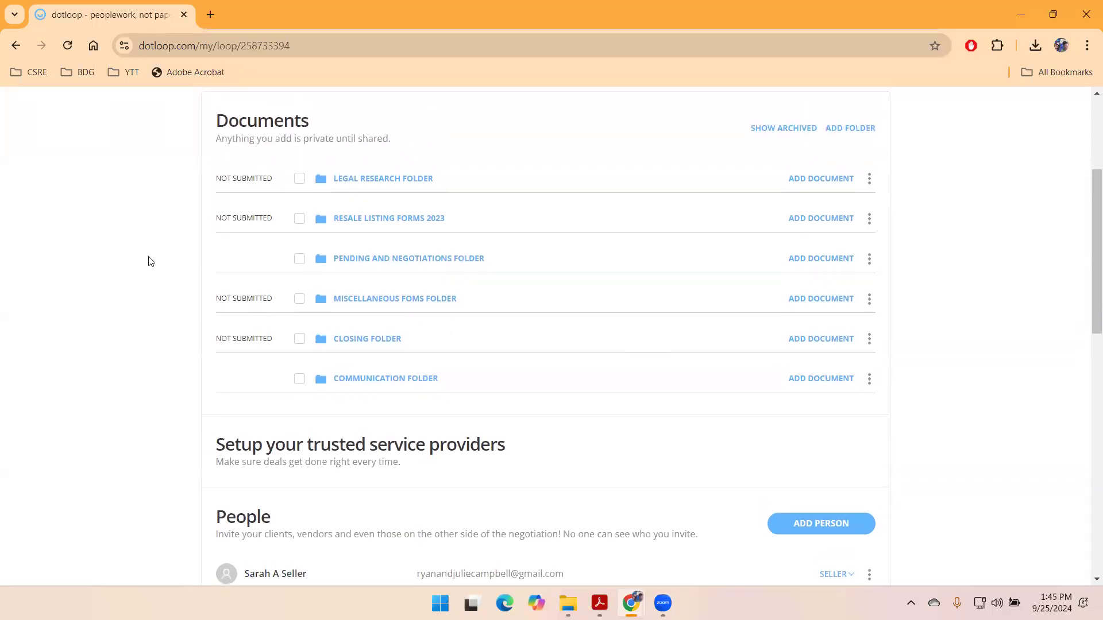
{"action": "scroll", "coordinate": [164, 253], "scroll_direction": "up", "scroll_amount": 3}
{"action": "scroll", "coordinate": [167, 254], "scroll_direction": "down", "scroll_amount": 3}
- Open Legal Research and Resale Listing Forms 2023, then drag the Tax Bill and Deed rows into Legal Research
{"action": "left_click", "coordinate": [372, 179]}
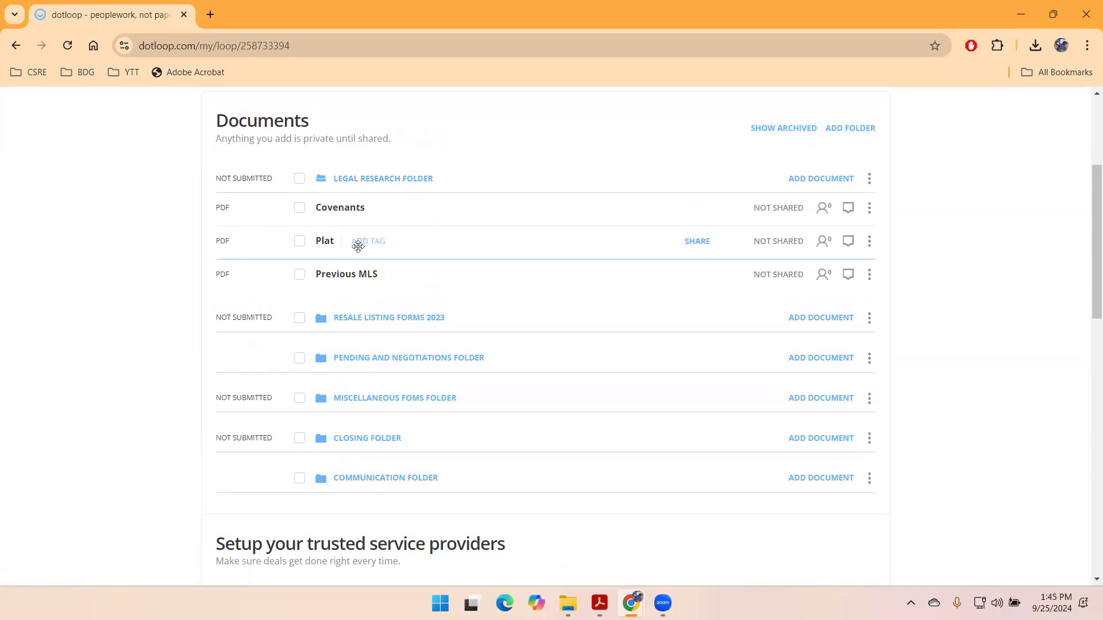
{"action": "left_click", "coordinate": [381, 318]}
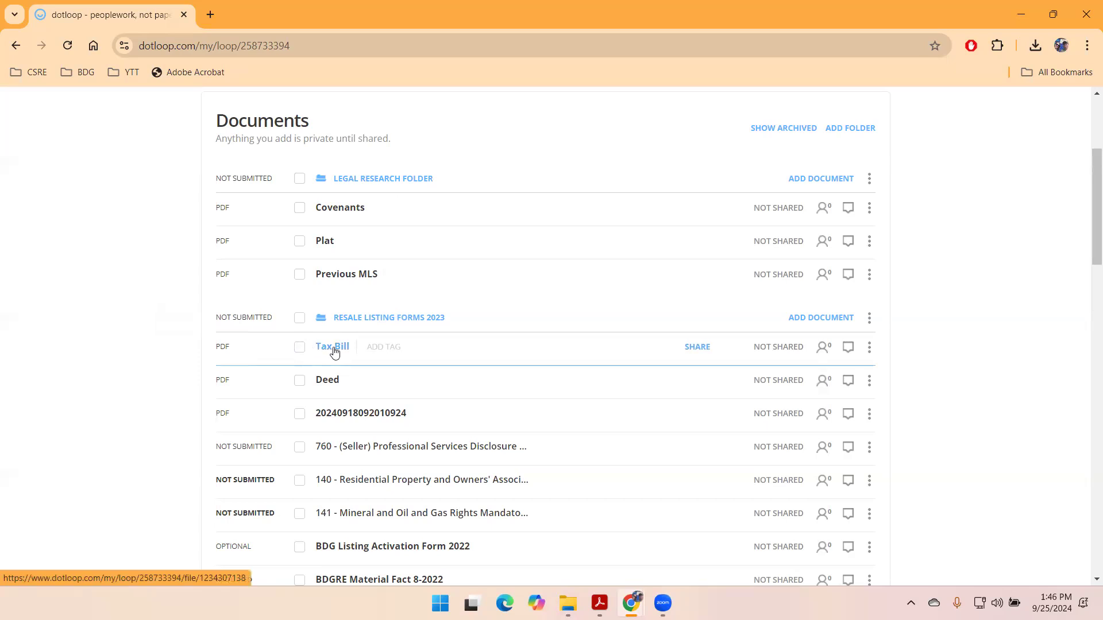
{"action": "left_click_drag", "start_coordinate": [335, 351], "coordinate": [377, 220]}
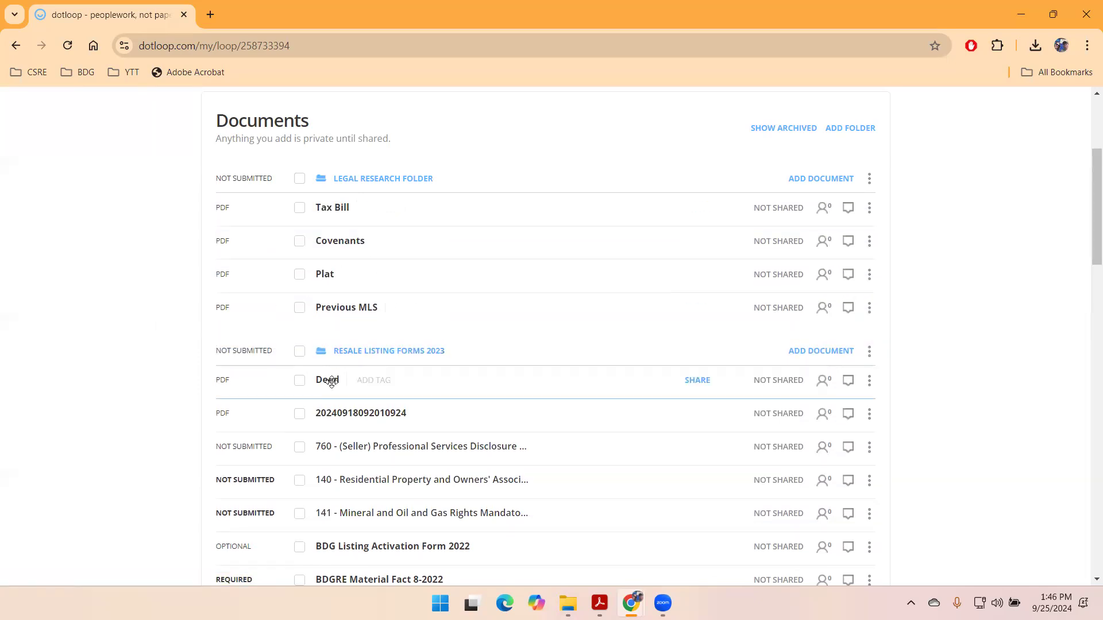
{"action": "left_click_drag", "start_coordinate": [330, 376], "coordinate": [352, 235]}
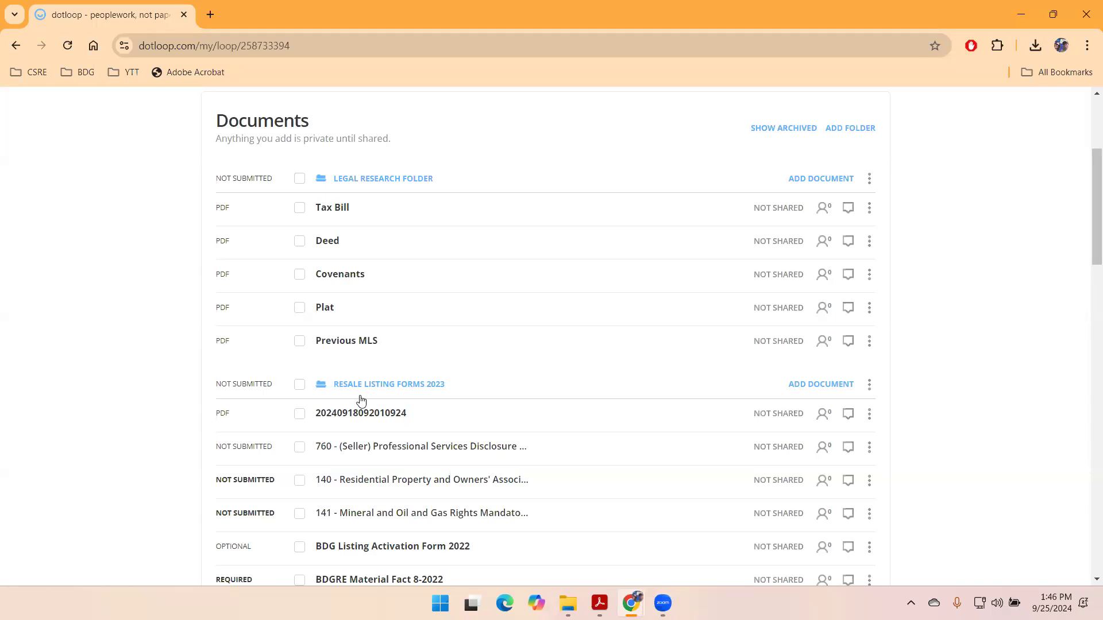
{"action": "scroll", "coordinate": [367, 400], "scroll_direction": "down", "scroll_amount": 3}
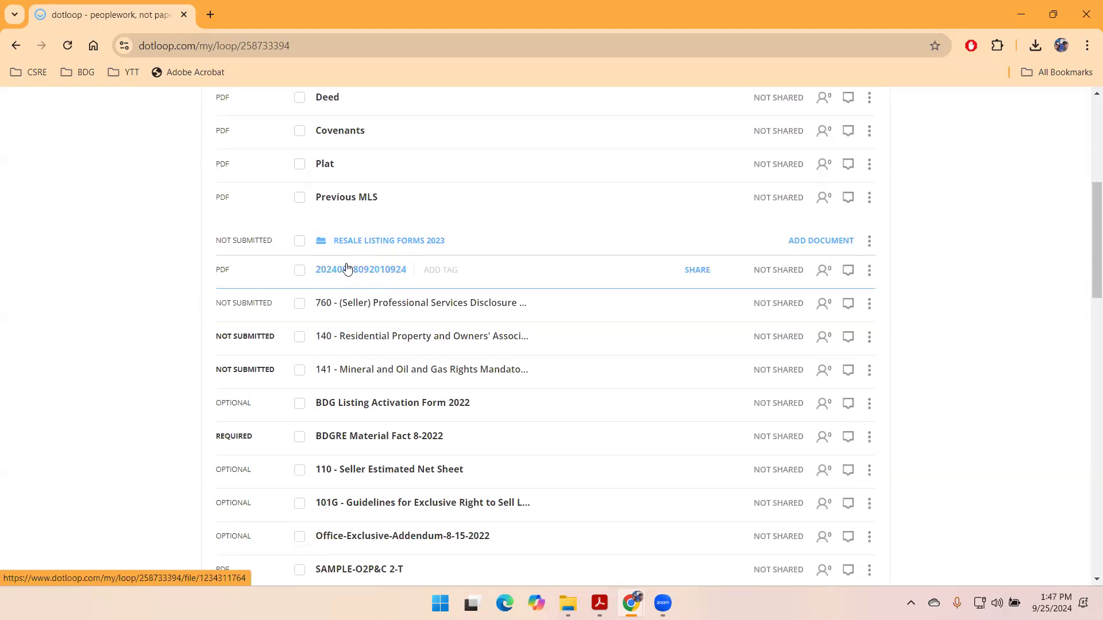
{"action": "scroll", "coordinate": [357, 274], "scroll_direction": "up", "scroll_amount": 2}
{"action": "scroll", "coordinate": [766, 234], "scroll_direction": "down", "scroll_amount": 2}
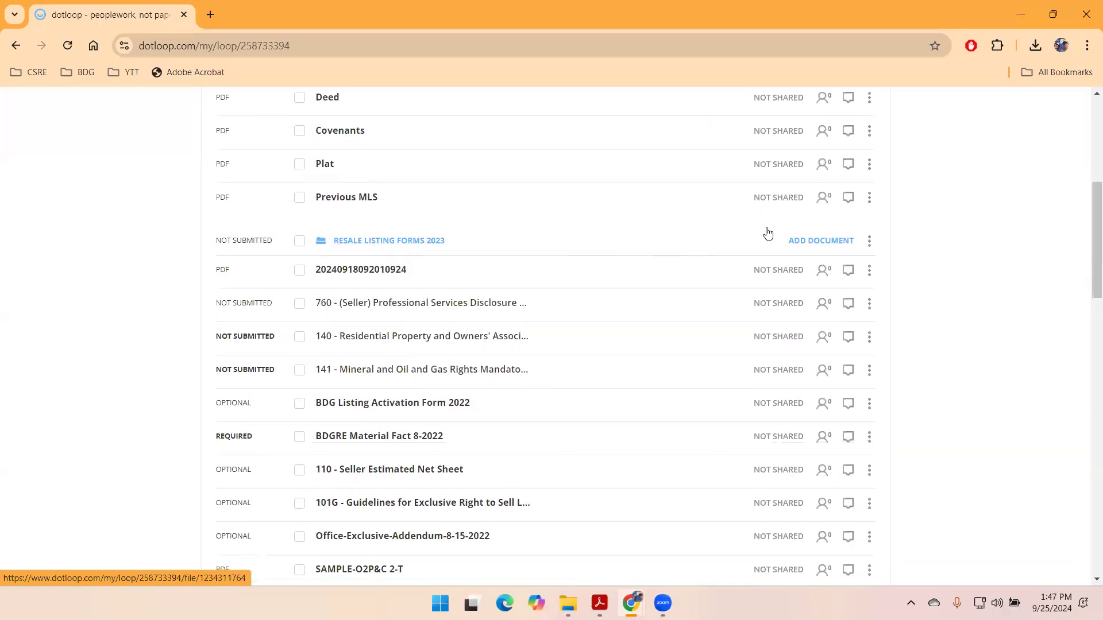
{"action": "left_click", "coordinate": [820, 240]}
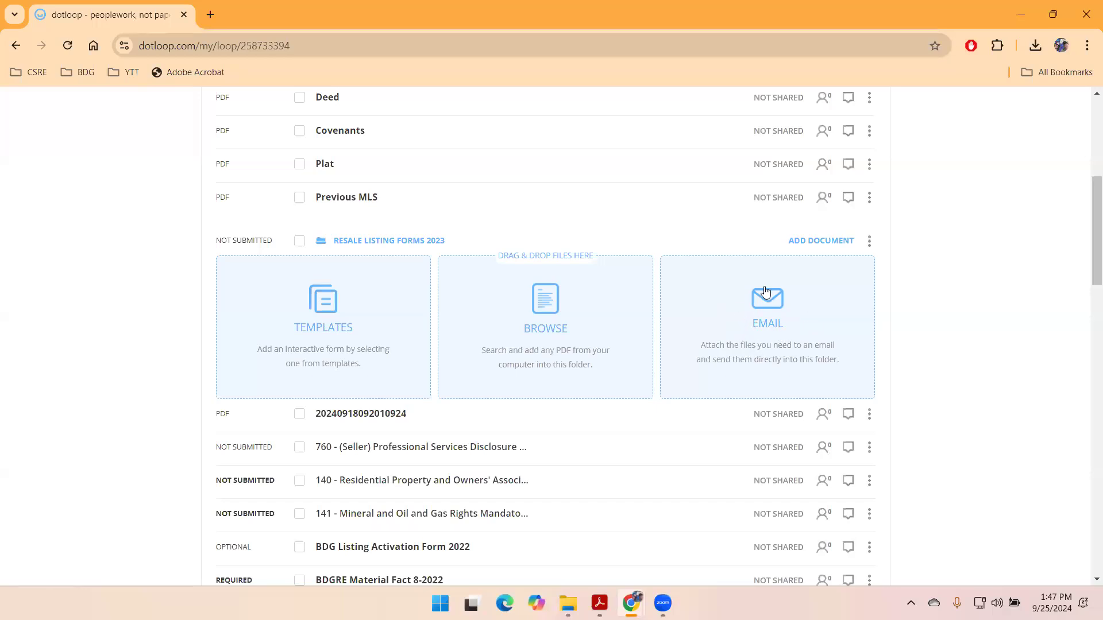
{"action": "left_click", "coordinate": [805, 241]}
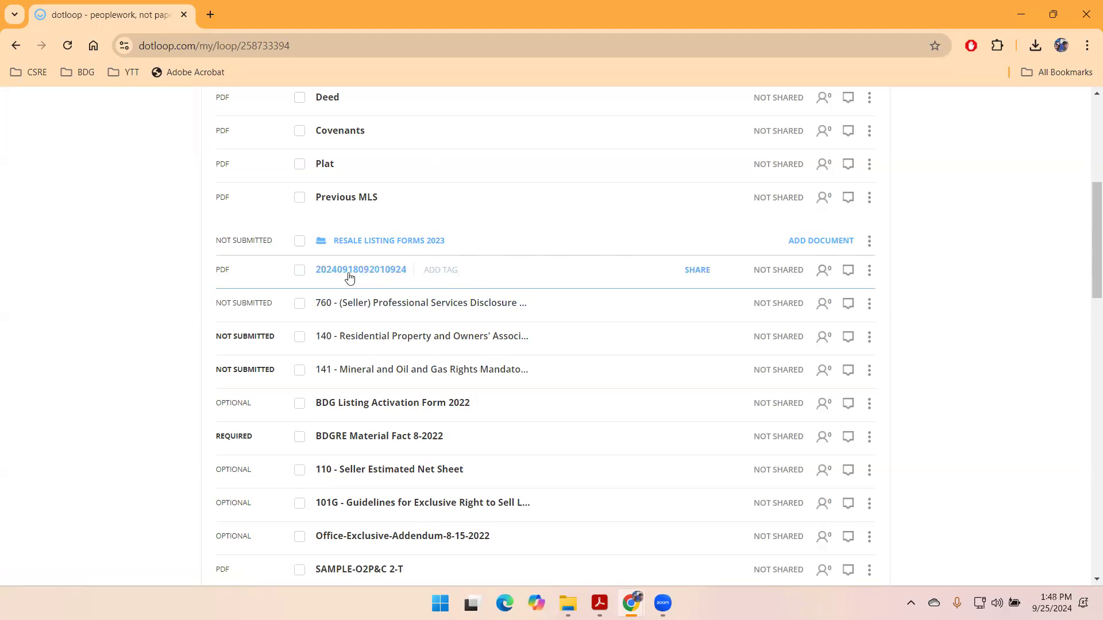
{"action": "left_click", "coordinate": [871, 276]}
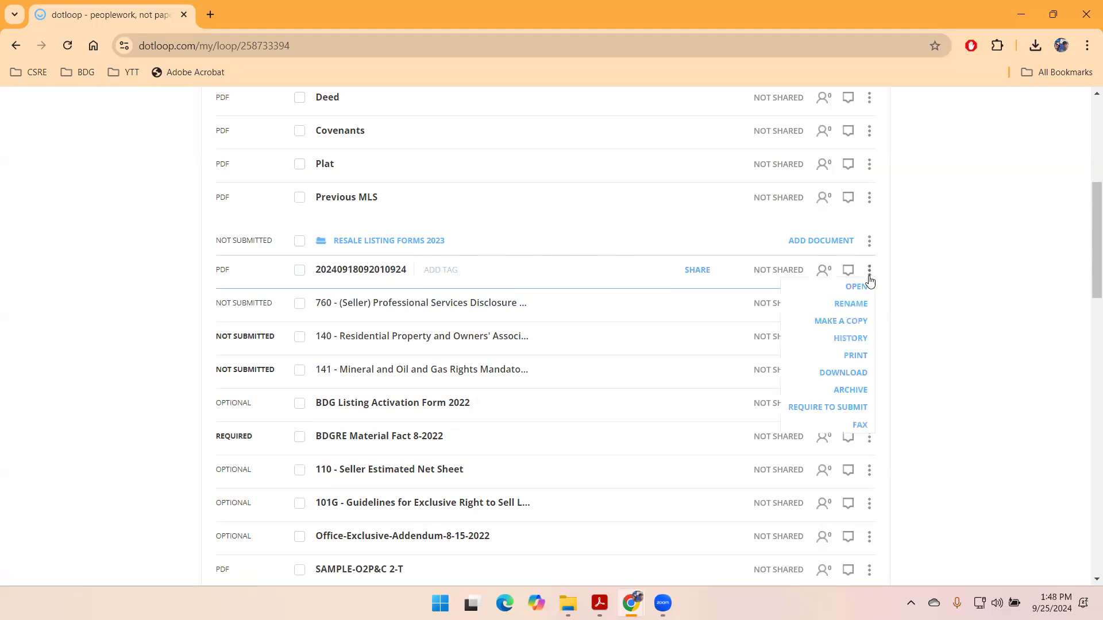
{"action": "left_click", "coordinate": [849, 308]}
{"action": "key", "text": "Delete"}
{"action": "key", "text": "Delete"}
{"action": "key", "text": "Delete"}
{"action": "key", "text": "Delete"}
{"action": "key", "text": "Delete"}
{"action": "key", "text": "Delete"}
{"action": "key", "text": "Delete"}
{"action": "key", "text": "Delete"}
{"action": "key", "text": "Delete"}
{"action": "key", "text": "Delete"}
{"action": "key", "text": "Delete"}
{"action": "key", "text": "Delete"}
{"action": "key", "text": "Delete"}
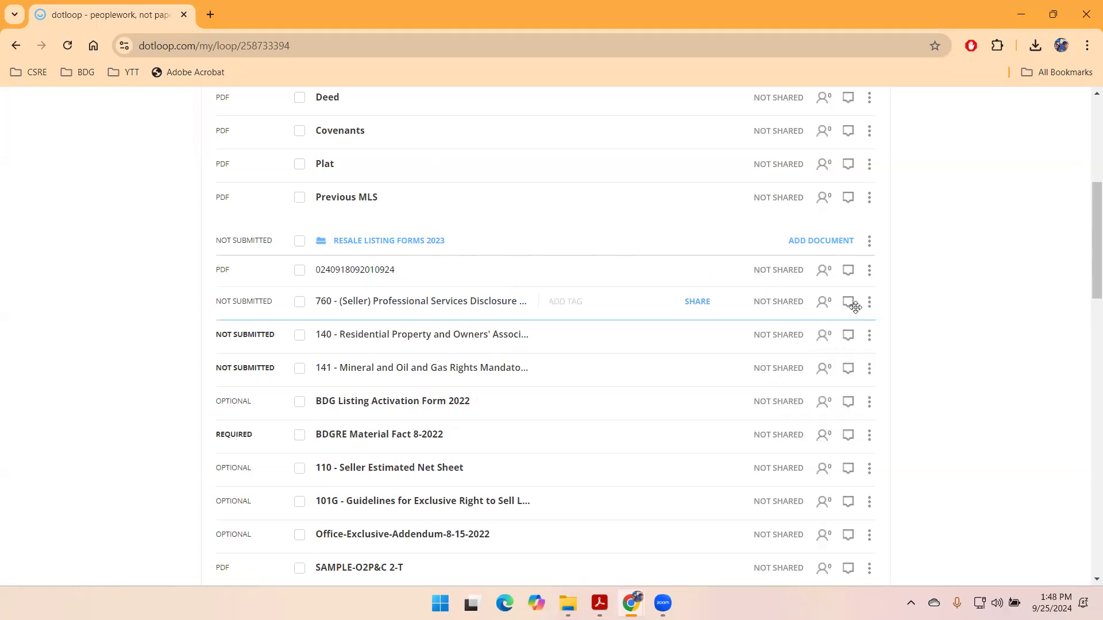
{"action": "key", "text": "Delete"}
{"action": "key", "text": "Delete"}
{"action": "key", "text": "Delete"}
{"action": "key", "text": "Delete"}
{"action": "type", "text": "Seller Net Worksheet"}
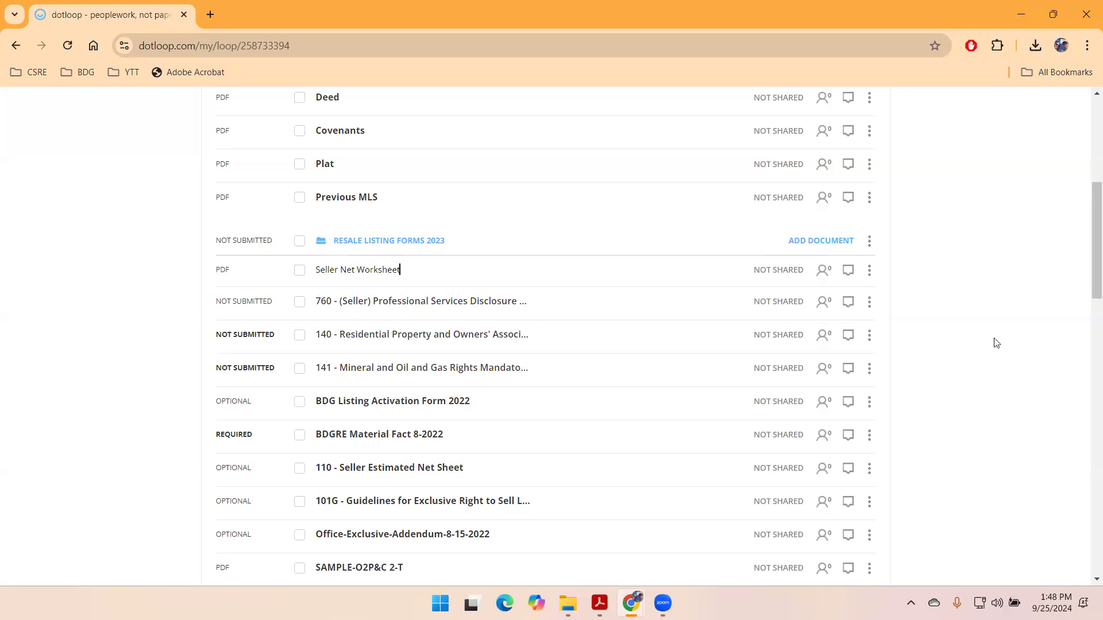
{"action": "key", "text": "Return"}
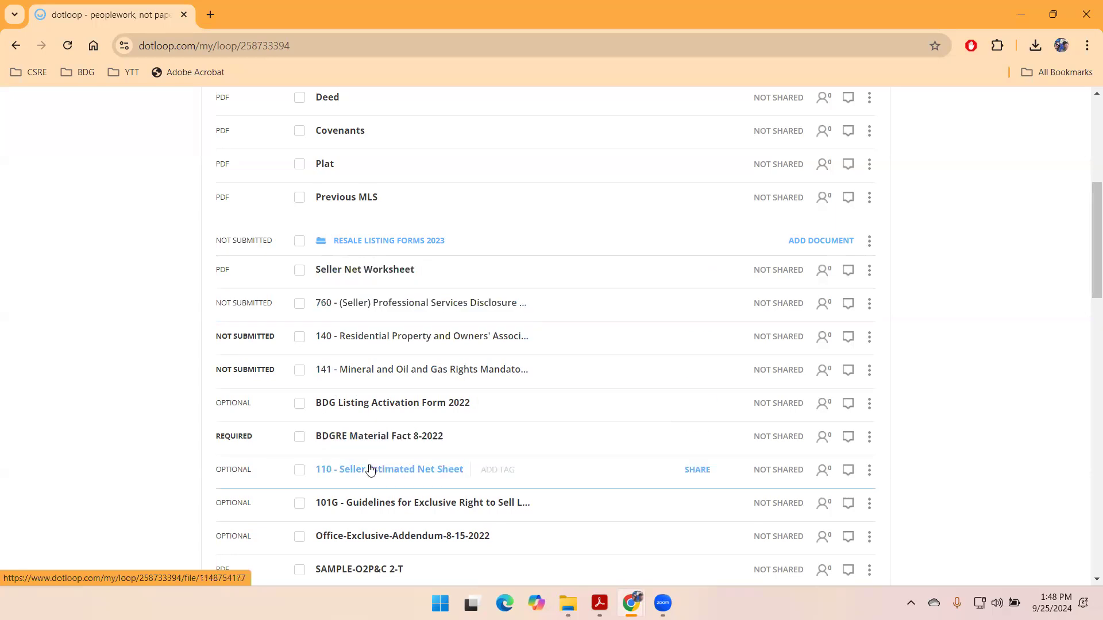
- Rename the 110 - Seller Estimated Net Sheet with the prefix 'do not use'
{"action": "scroll", "coordinate": [954, 350], "scroll_direction": "down", "scroll_amount": 2}
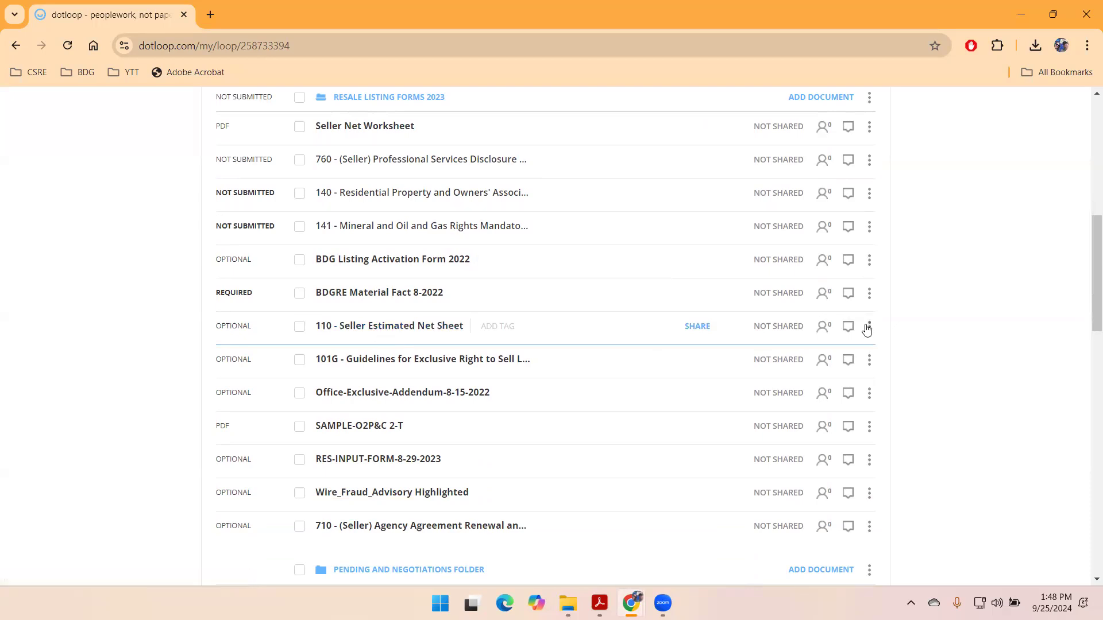
{"action": "left_click", "coordinate": [869, 327]}
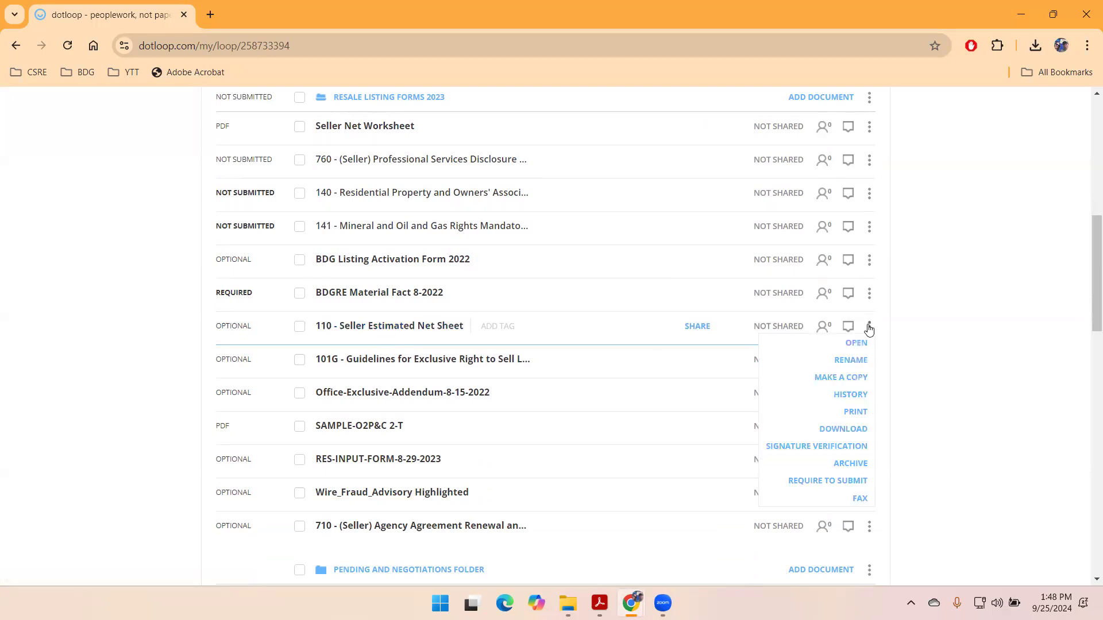
{"action": "left_click", "coordinate": [853, 360]}
{"action": "type", "text": "do not use"}
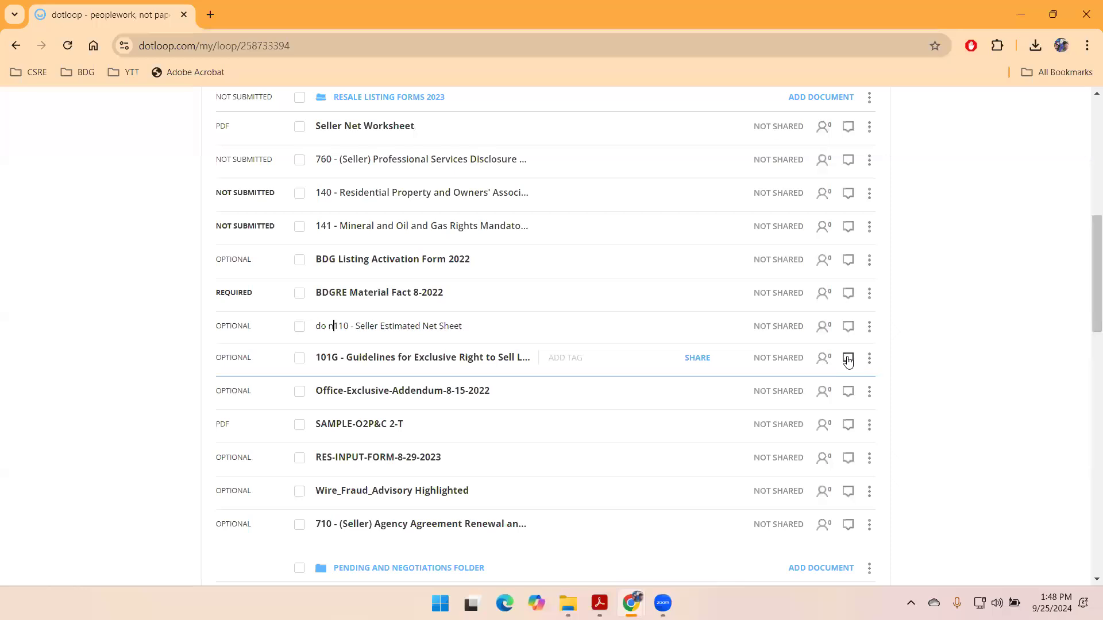
{"action": "left_click", "coordinate": [984, 370]}
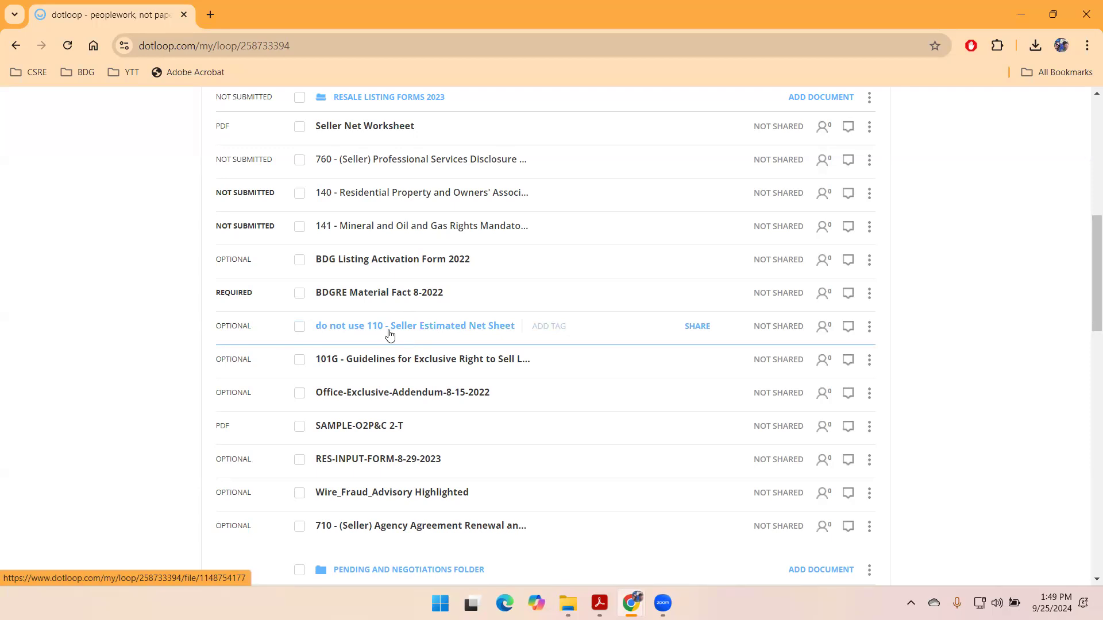
- Move the 'do not use 110' document to the end of Resale Listing Forms 2023
{"action": "scroll", "coordinate": [390, 335], "scroll_direction": "up", "scroll_amount": 1}
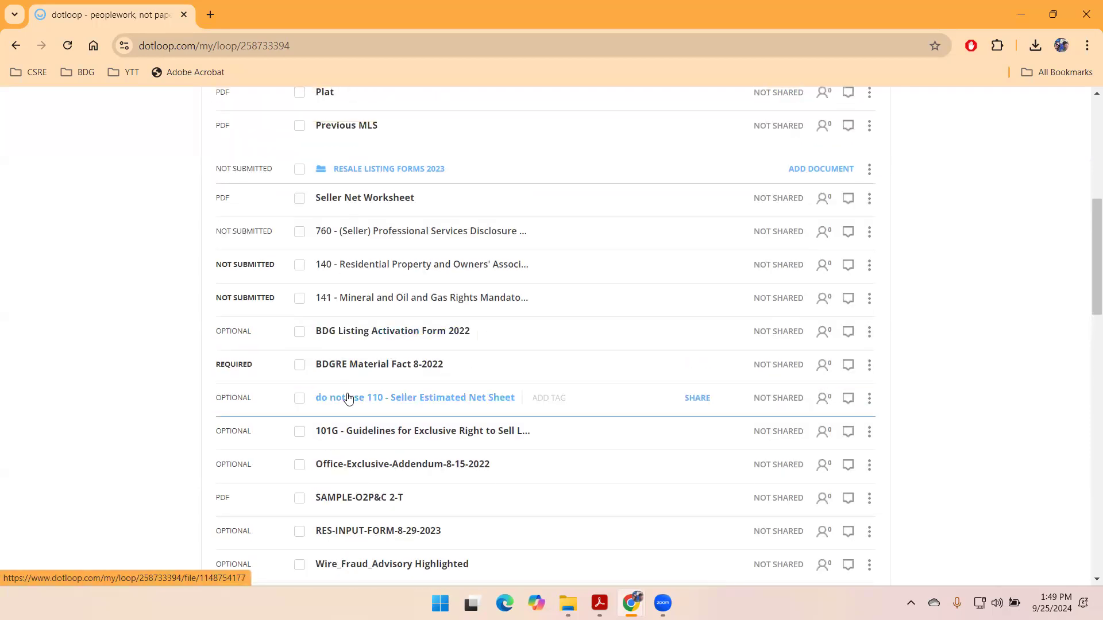
{"action": "scroll", "coordinate": [364, 394], "scroll_direction": "down", "scroll_amount": 2}
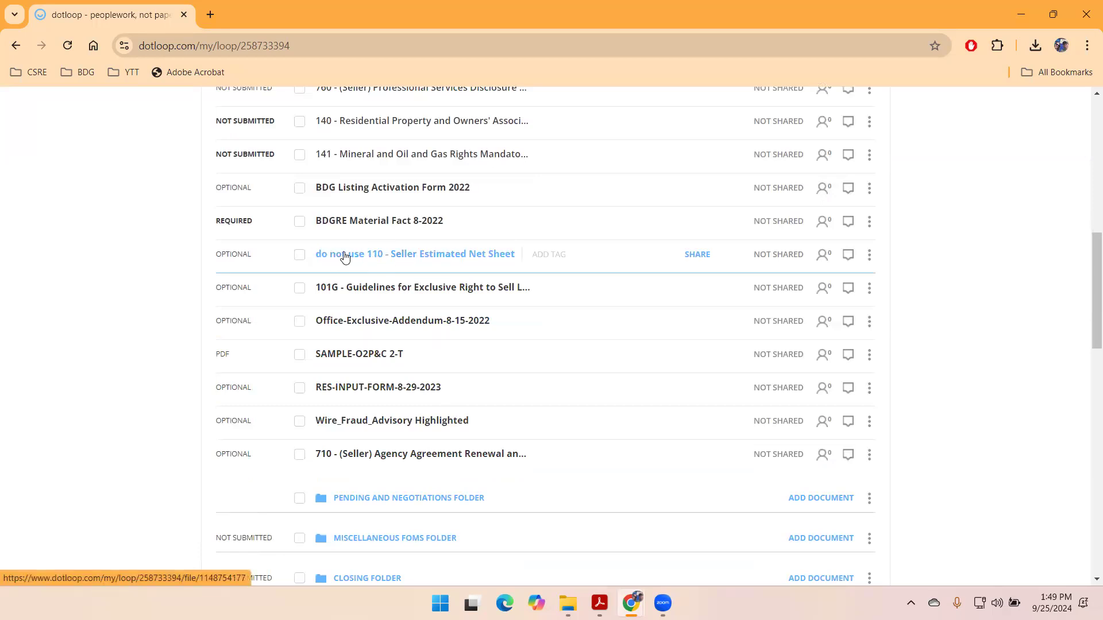
{"action": "left_click_drag", "start_coordinate": [342, 254], "coordinate": [333, 453]}
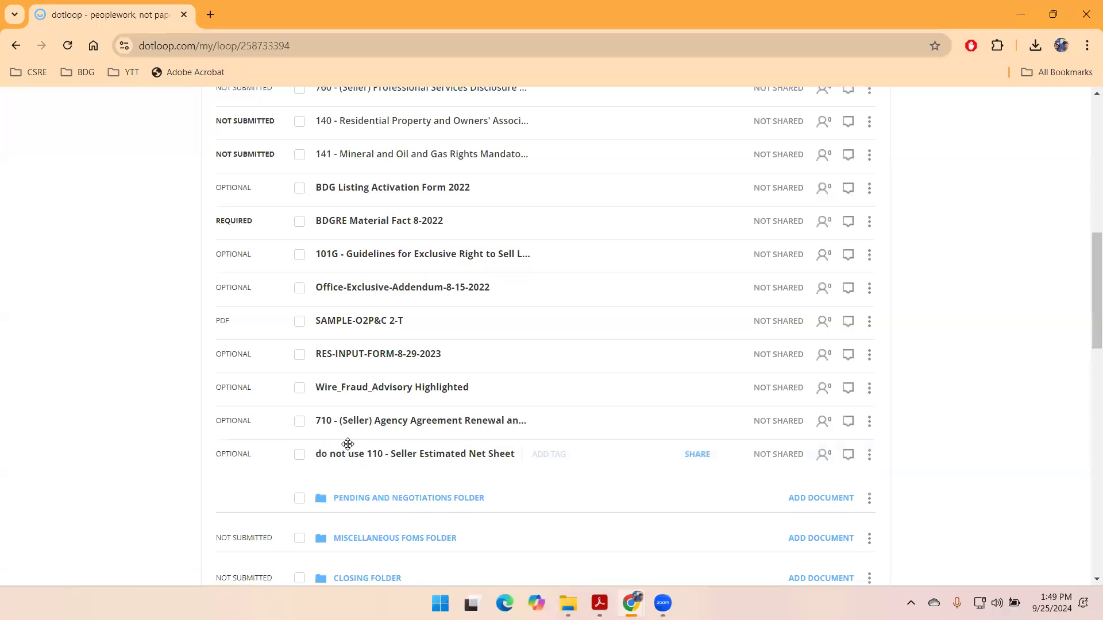
- Archive the 'do not use 110' document
{"action": "scroll", "coordinate": [467, 374], "scroll_direction": "down", "scroll_amount": 2}
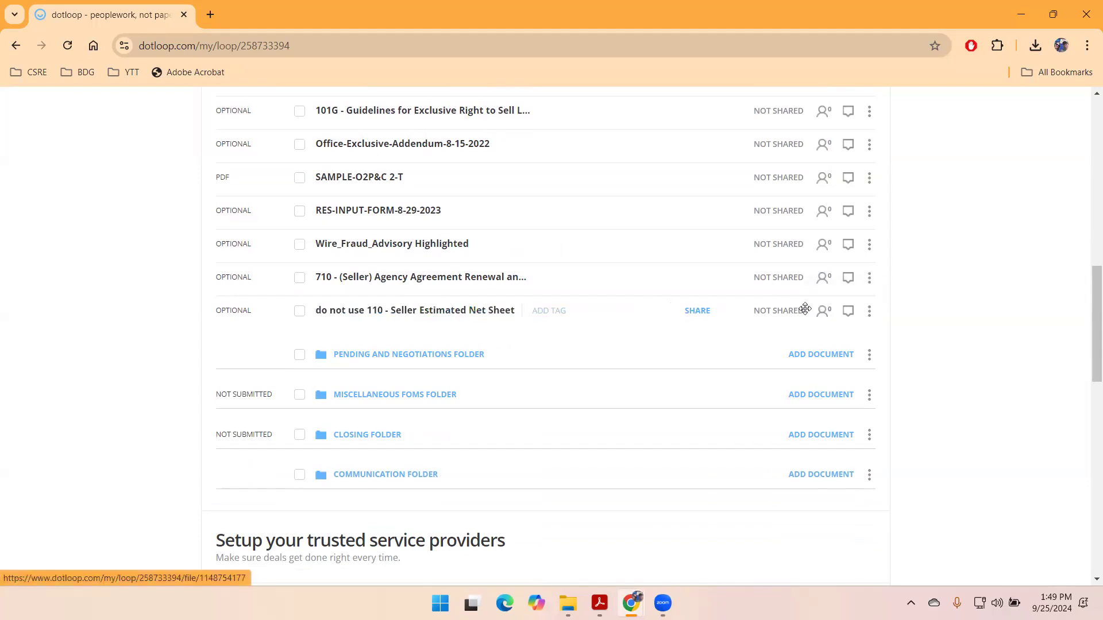
{"action": "left_click", "coordinate": [869, 311]}
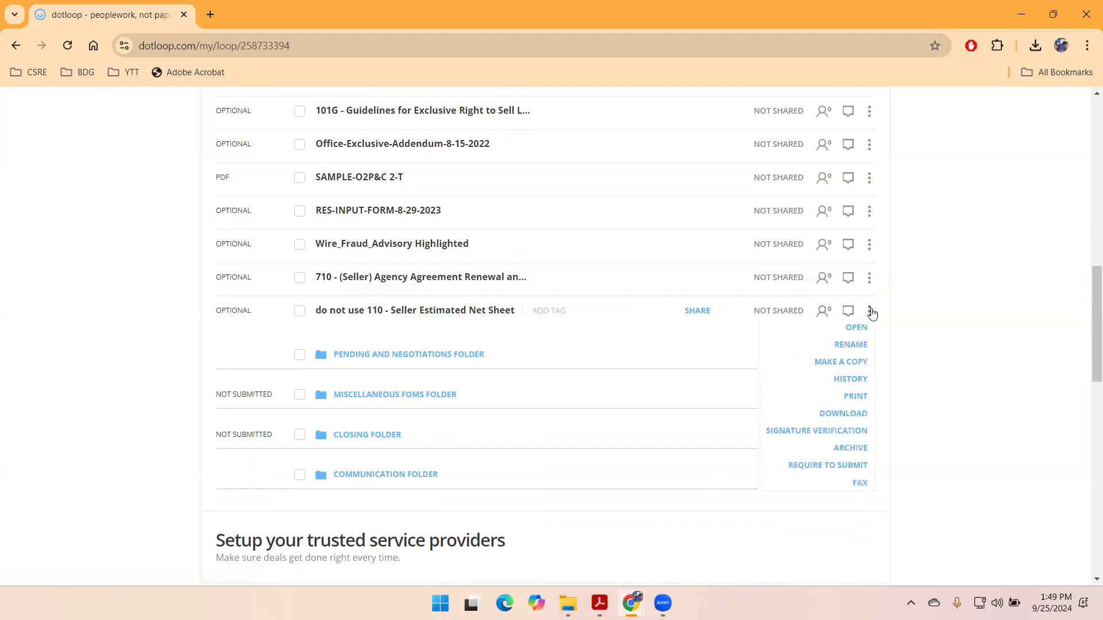
{"action": "left_click", "coordinate": [844, 448]}
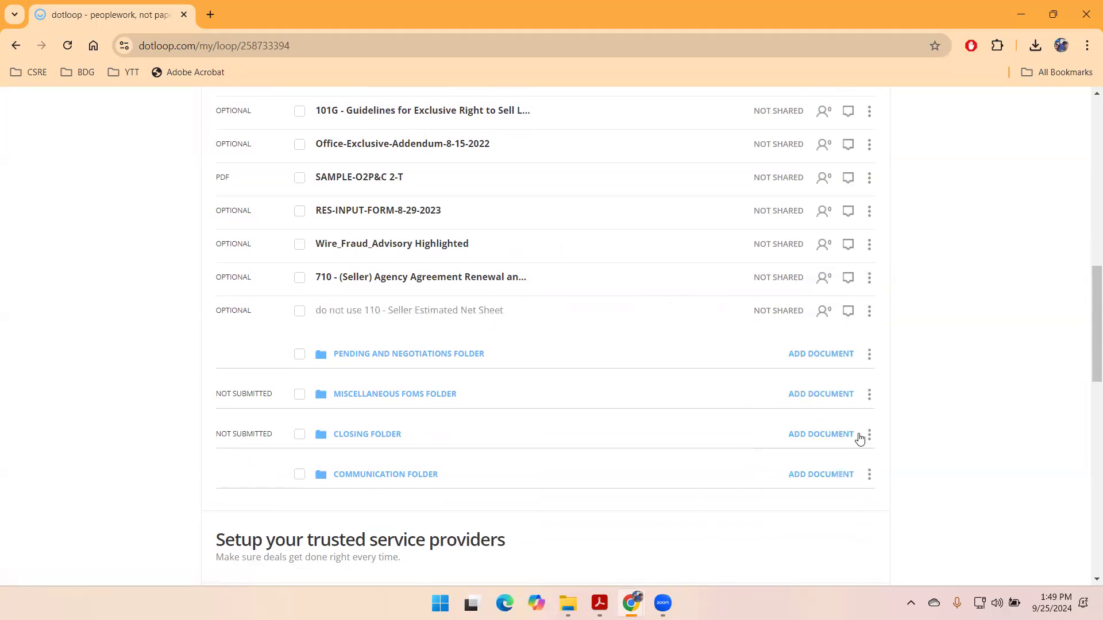
{"action": "scroll", "coordinate": [954, 241], "scroll_direction": "up", "scroll_amount": 6}
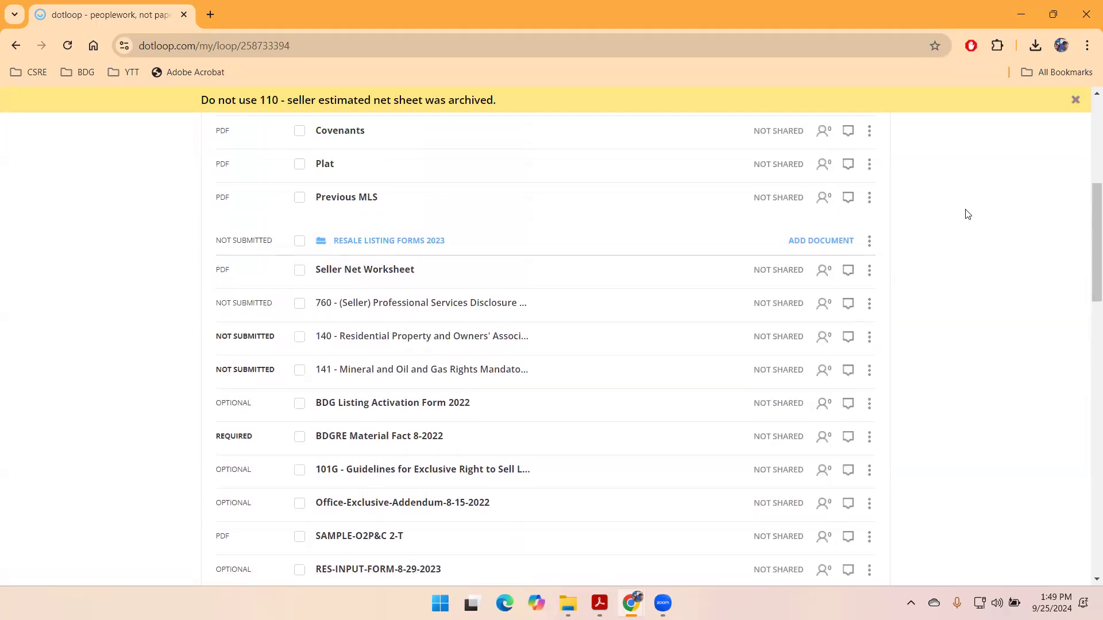
- Expand the Pending and Negotiations Folder and confirm it holds no documents
{"action": "scroll", "coordinate": [965, 213], "scroll_direction": "up", "scroll_amount": 5}
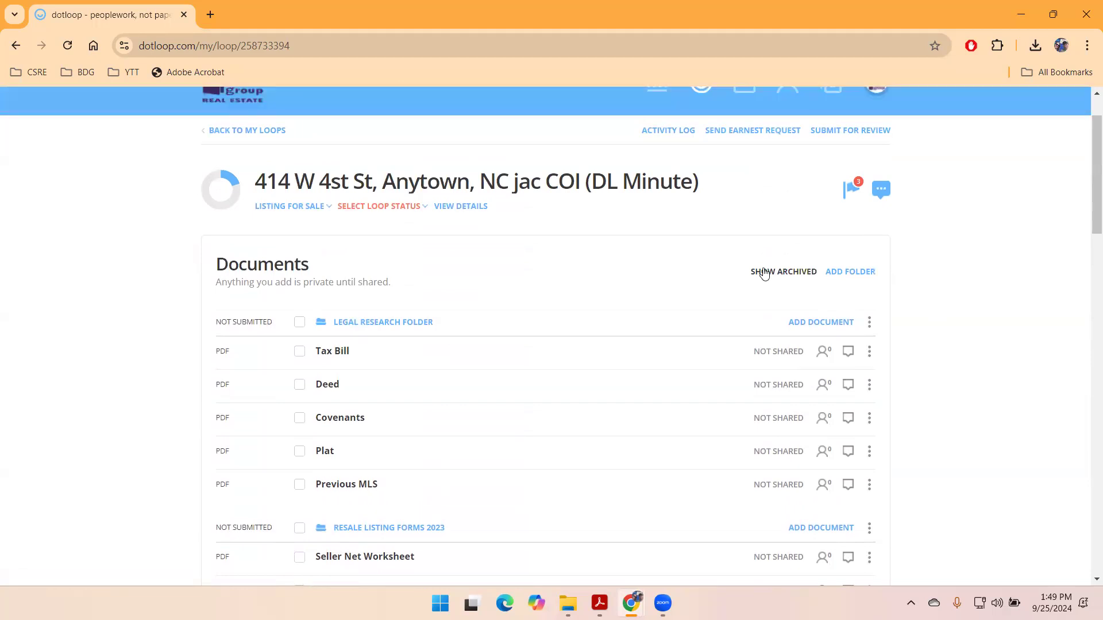
{"action": "scroll", "coordinate": [960, 300], "scroll_direction": "down", "scroll_amount": 5}
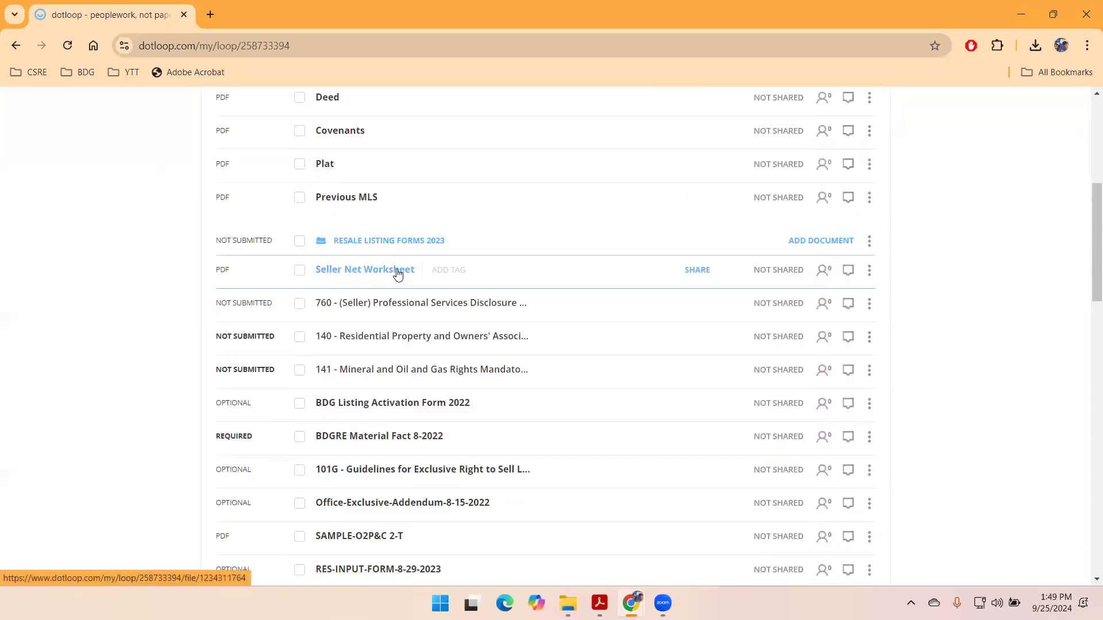
{"action": "scroll", "coordinate": [973, 288], "scroll_direction": "down", "scroll_amount": 6}
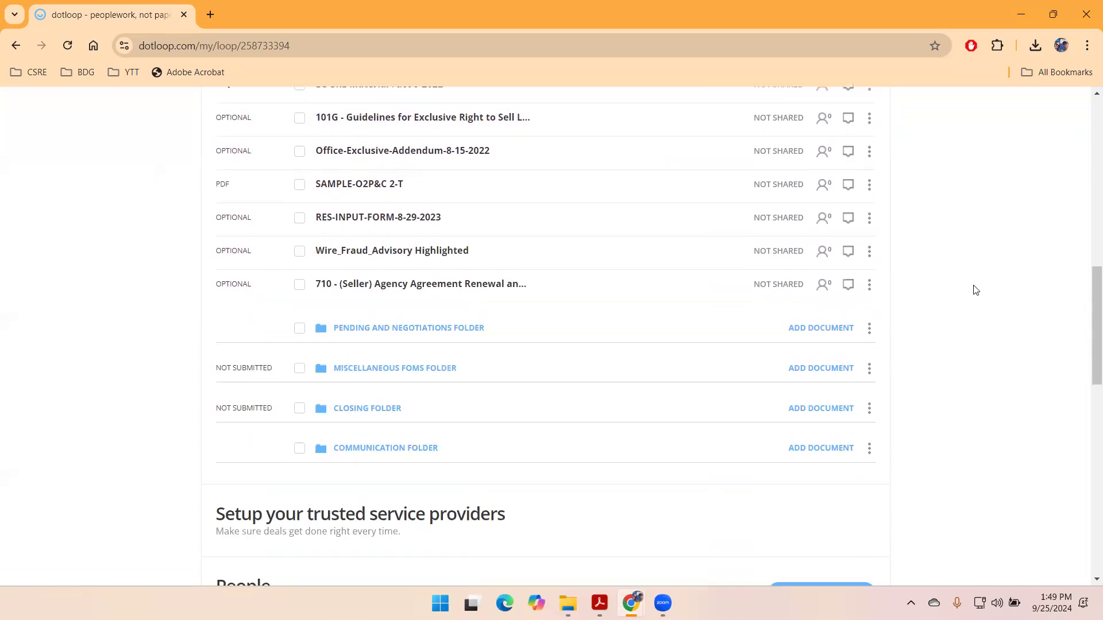
{"action": "left_click", "coordinate": [361, 322]}
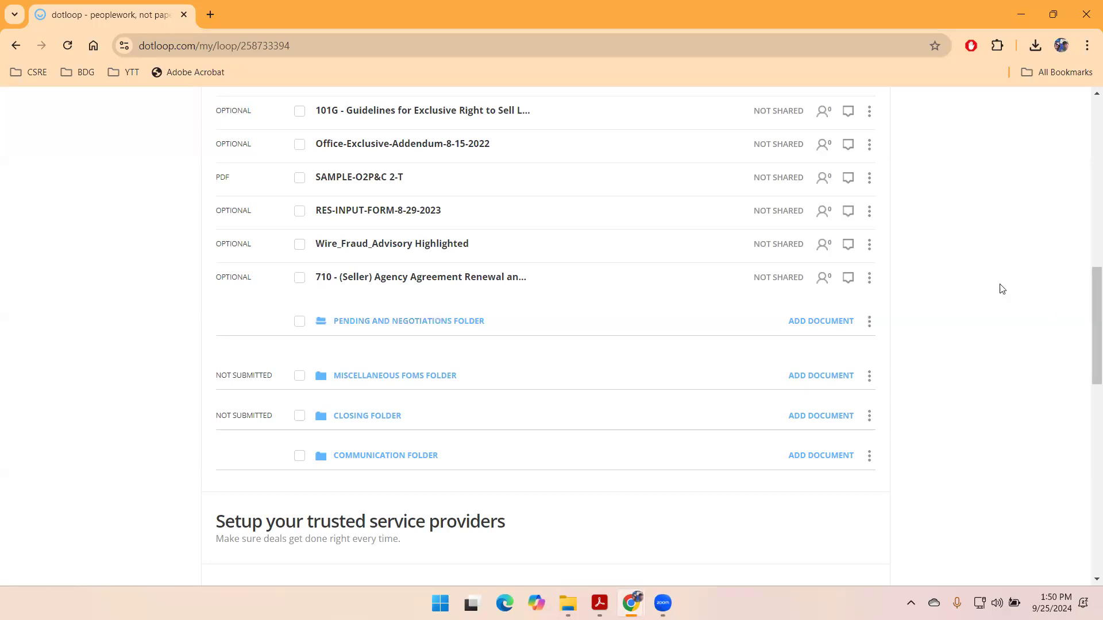
{"action": "scroll", "coordinate": [981, 286], "scroll_direction": "up", "scroll_amount": 8}
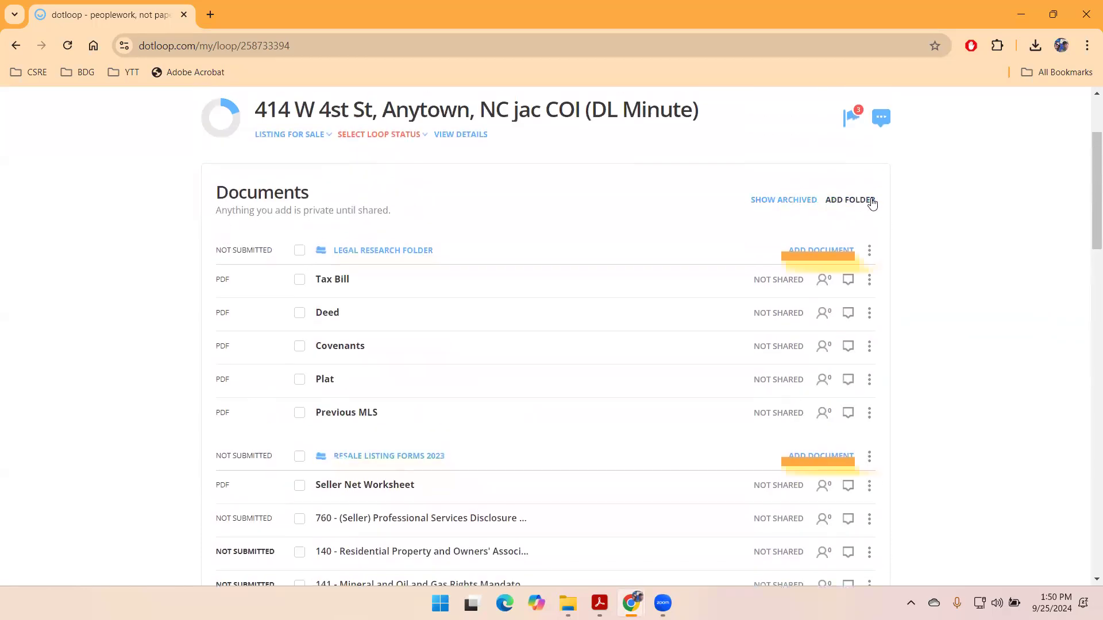
- Add a new folder named 'Rejected offers' to the loop
{"action": "left_click", "coordinate": [851, 201]}
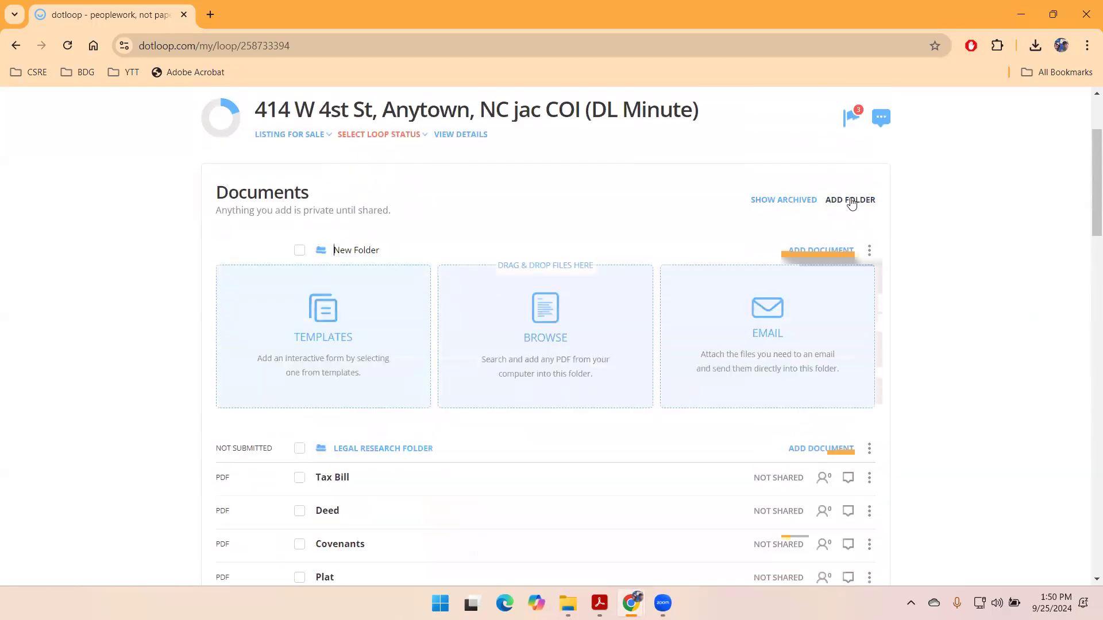
{"action": "key", "text": "Delete"}
{"action": "key", "text": "Delete"}
{"action": "key", "text": "Delete"}
{"action": "key", "text": "Delete"}
{"action": "key", "text": "Delete"}
{"action": "key", "text": "Delete"}
{"action": "key", "text": "Delete"}
{"action": "key", "text": "Delete"}
{"action": "left_click", "coordinate": [963, 283]}
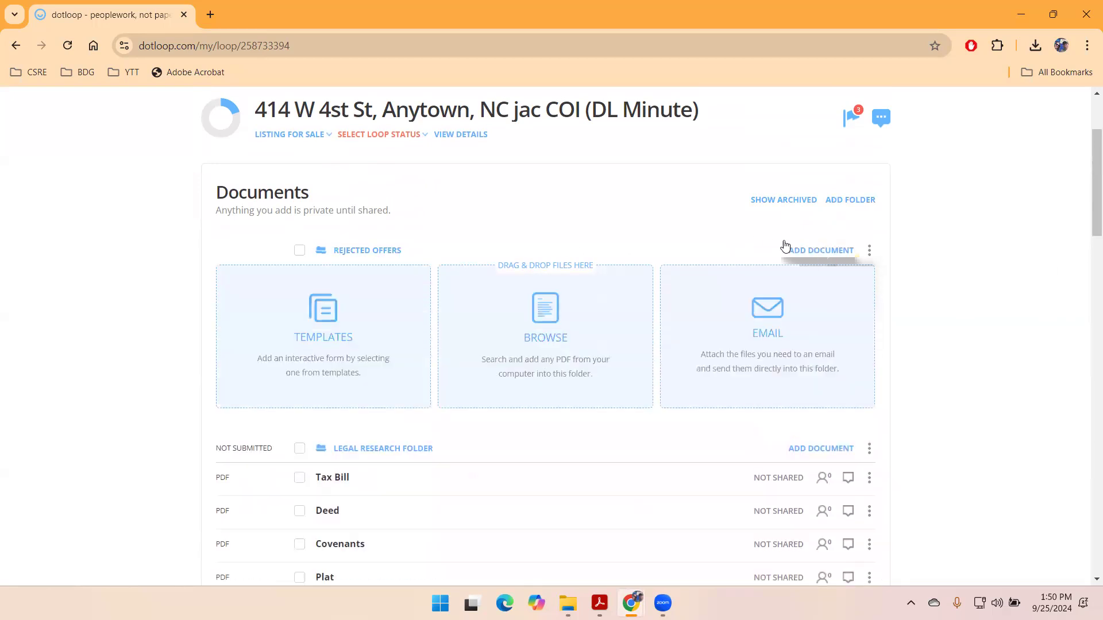
{"action": "left_click", "coordinate": [808, 253]}
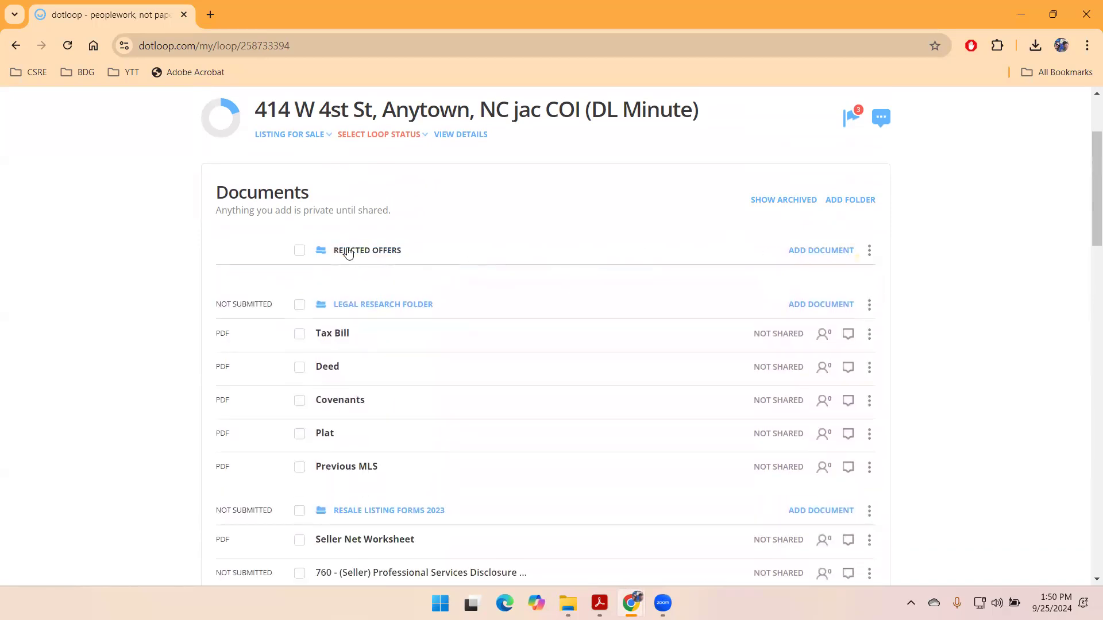
- Collapse the open folders and drag Rejected Offers below the Communication Folder
{"action": "left_click", "coordinate": [348, 253]}
{"action": "left_click", "coordinate": [344, 289]}
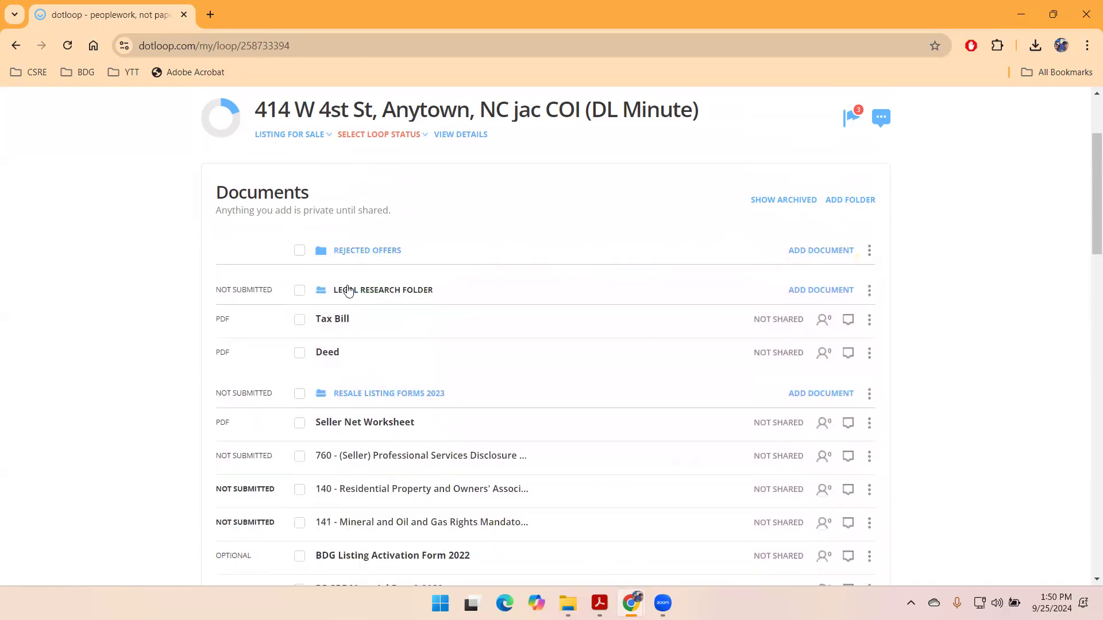
{"action": "left_click", "coordinate": [343, 325]}
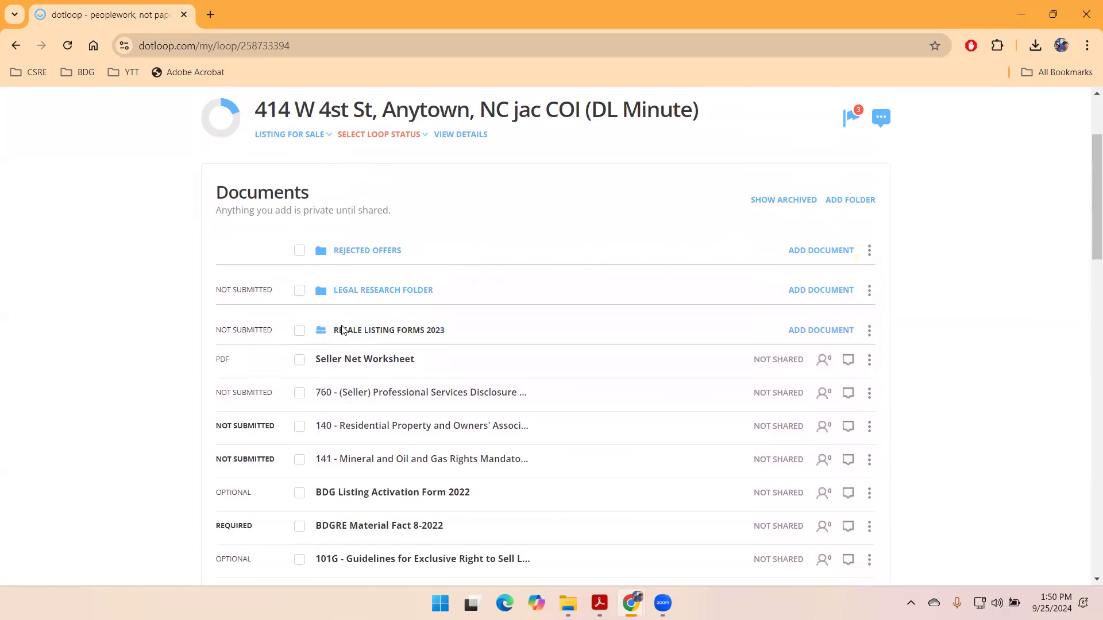
{"action": "left_click_drag", "start_coordinate": [362, 253], "coordinate": [402, 501]}
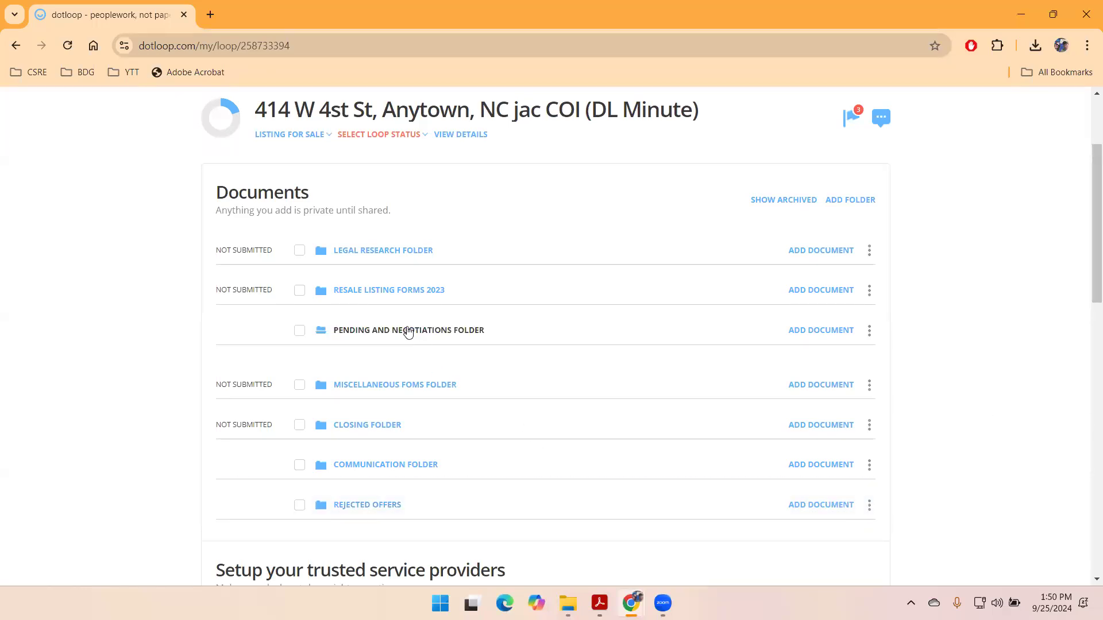
{"action": "left_click", "coordinate": [357, 388]}
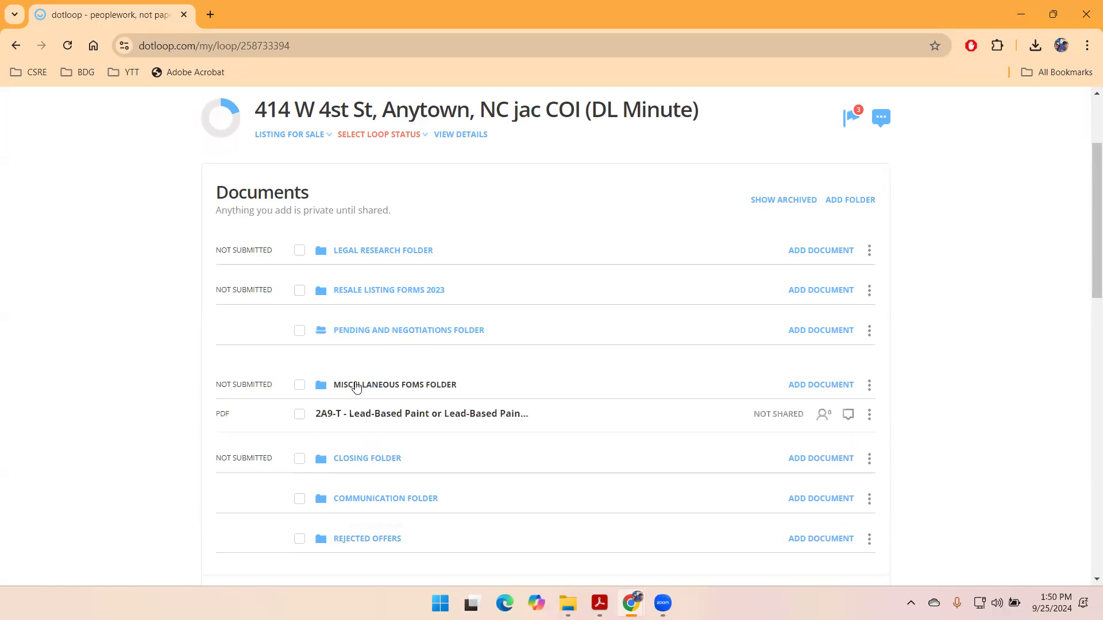
- Browse the template library for Miscellaneous Foms without adding anything, then expand Resale Listing Forms 2023
{"action": "scroll", "coordinate": [356, 368], "scroll_direction": "down", "scroll_amount": 3}
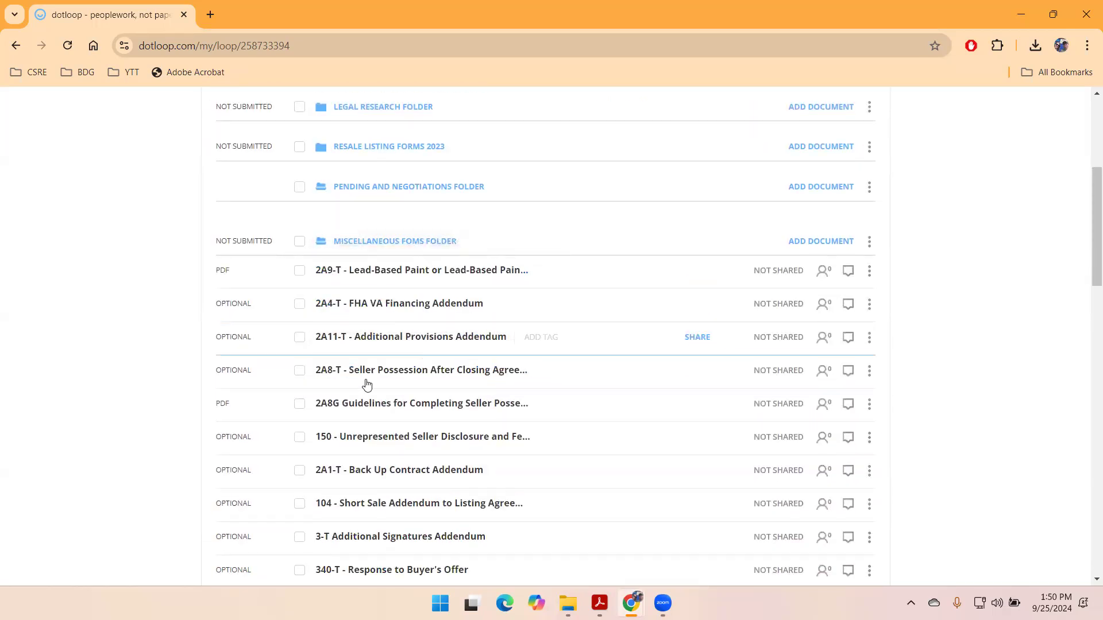
{"action": "scroll", "coordinate": [438, 421], "scroll_direction": "down", "scroll_amount": 3}
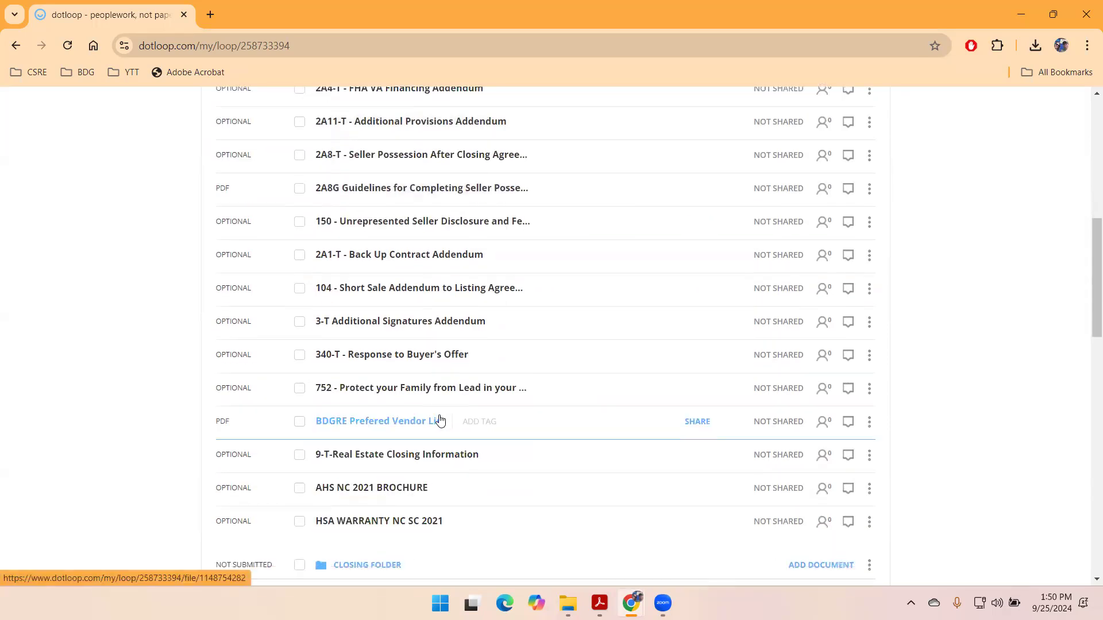
{"action": "scroll", "coordinate": [440, 421], "scroll_direction": "up", "scroll_amount": 4}
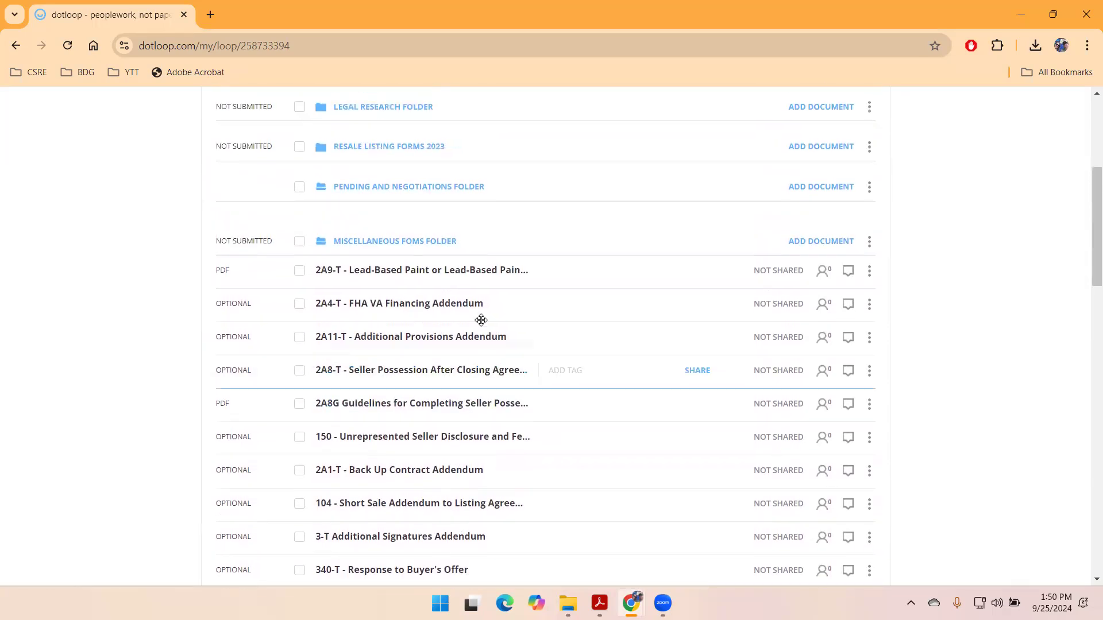
{"action": "left_click", "coordinate": [822, 241]}
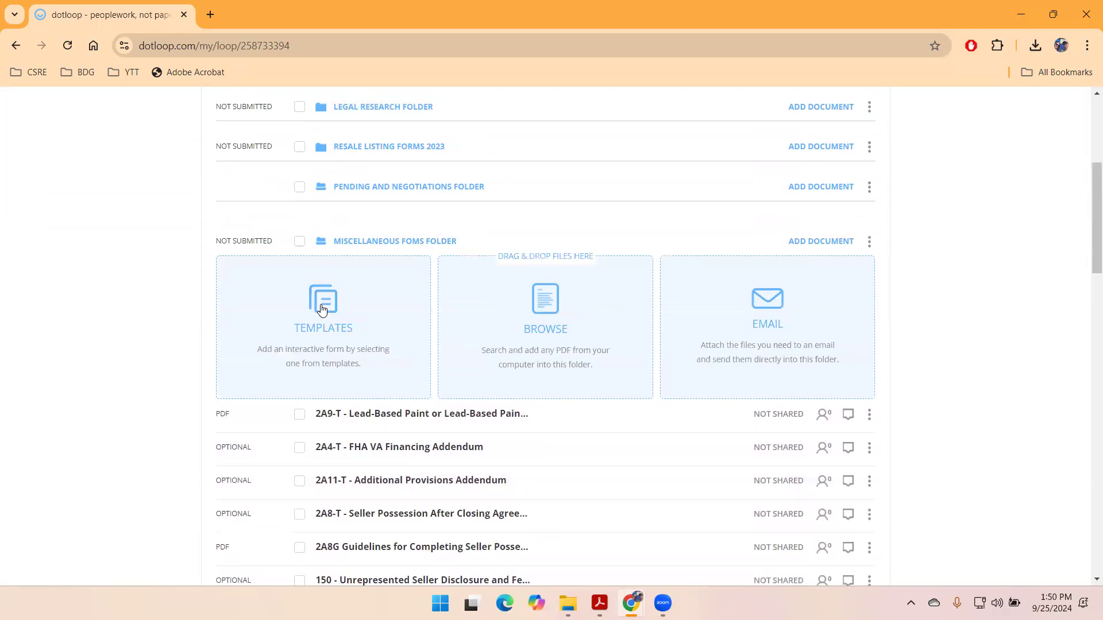
{"action": "left_click", "coordinate": [336, 314]}
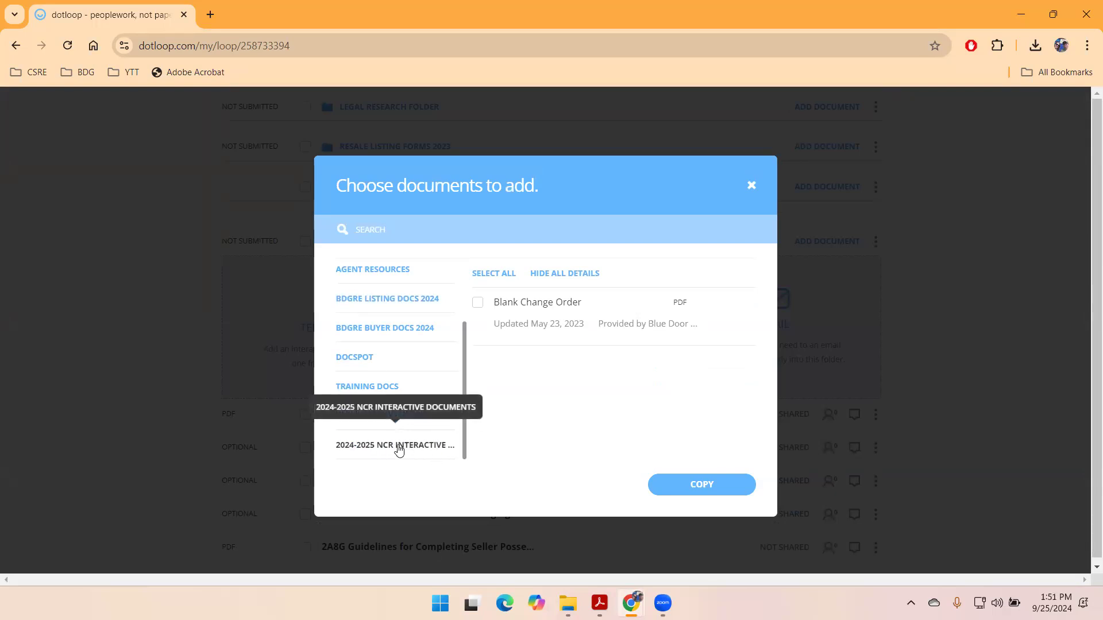
{"action": "left_click", "coordinate": [703, 484]}
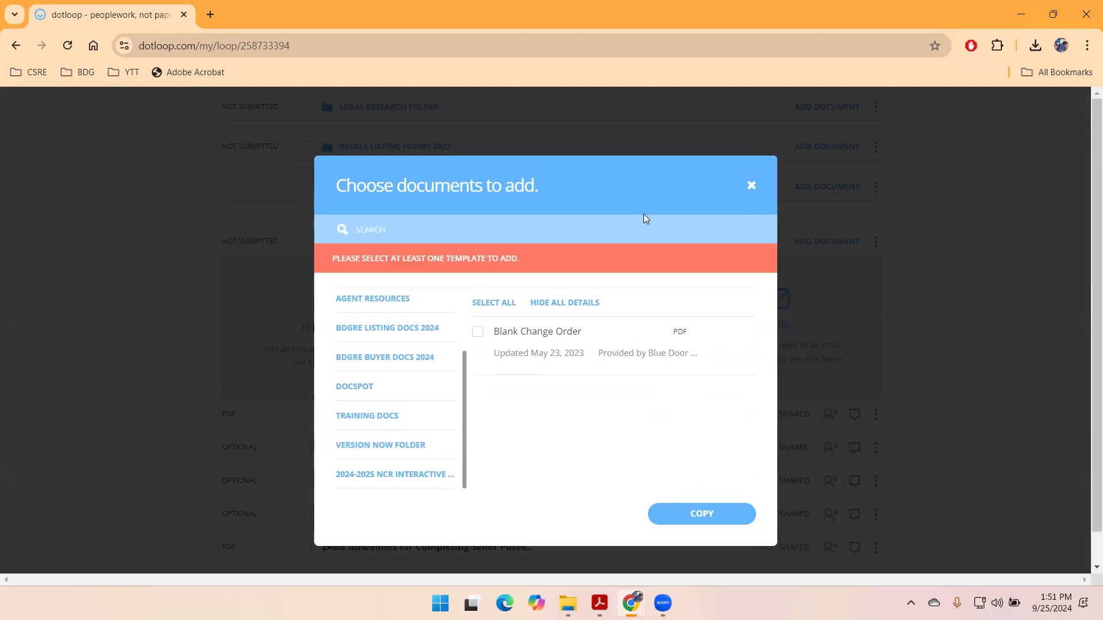
{"action": "key", "text": "Escape"}
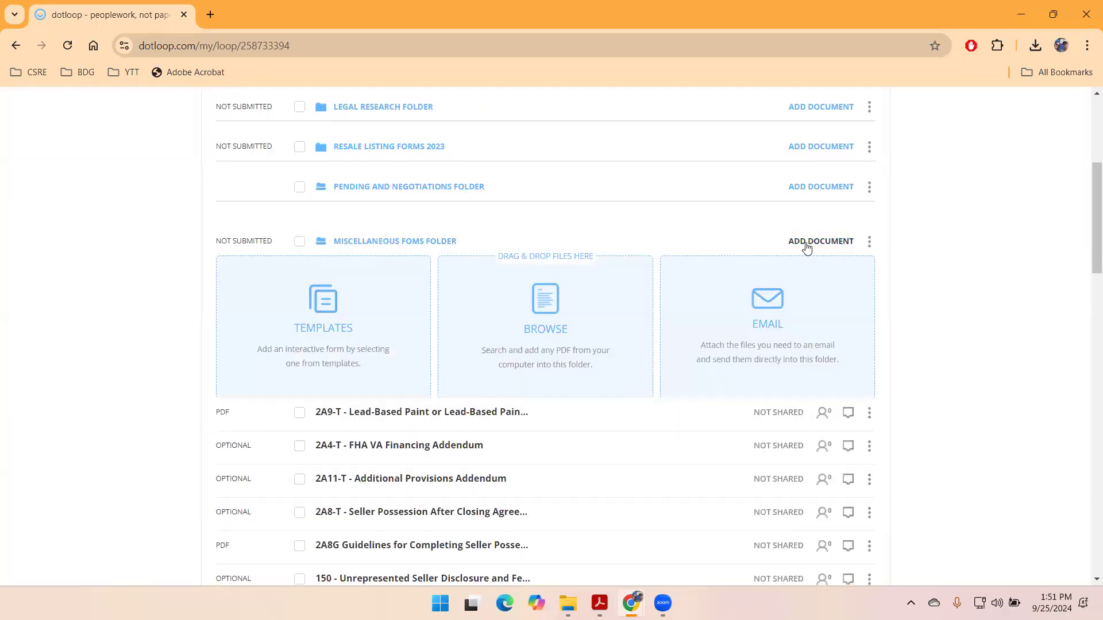
{"action": "scroll", "coordinate": [901, 344], "scroll_direction": "up", "scroll_amount": 1}
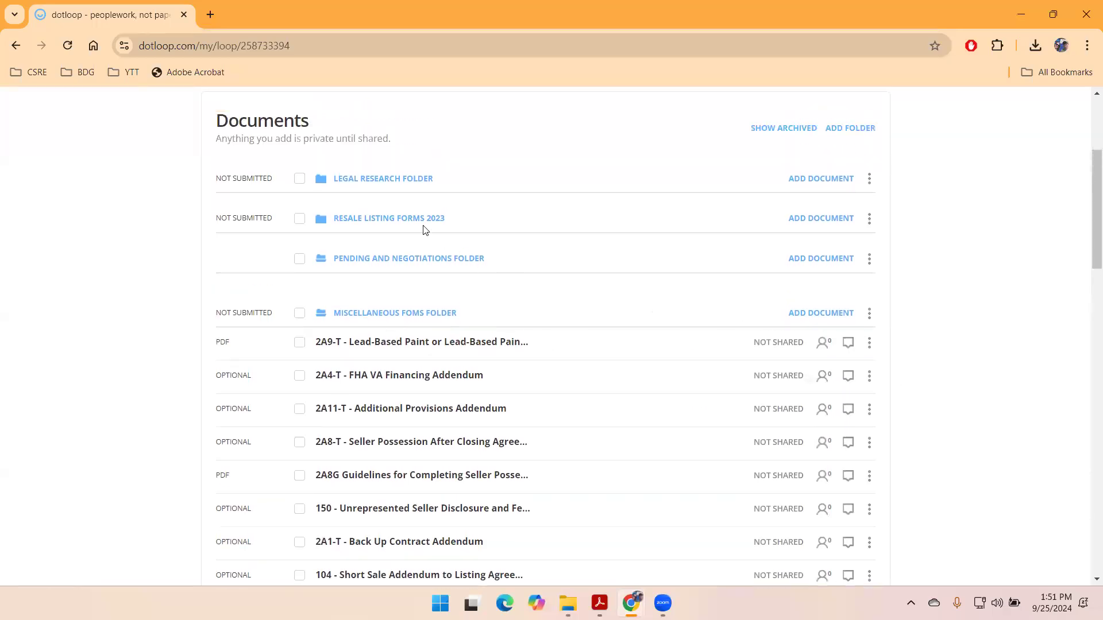
{"action": "left_click", "coordinate": [386, 218]}
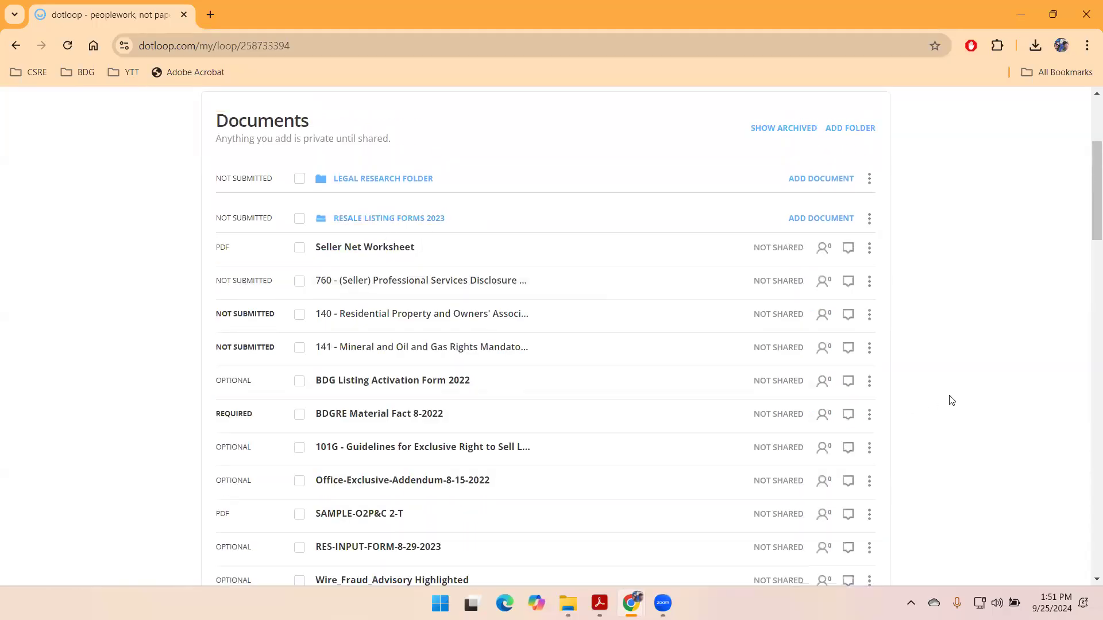
- Drag the 2A9-T lead-based paint form into Resale Listing Forms 2023
{"action": "scroll", "coordinate": [951, 399], "scroll_direction": "down", "scroll_amount": 7}
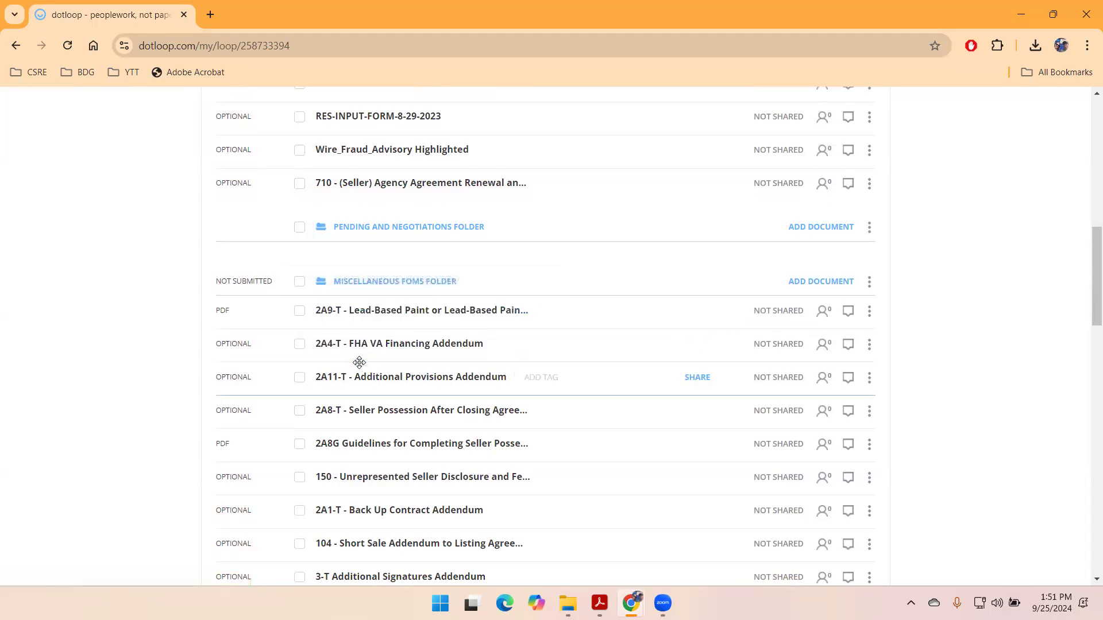
{"action": "scroll", "coordinate": [359, 362], "scroll_direction": "down", "scroll_amount": 2}
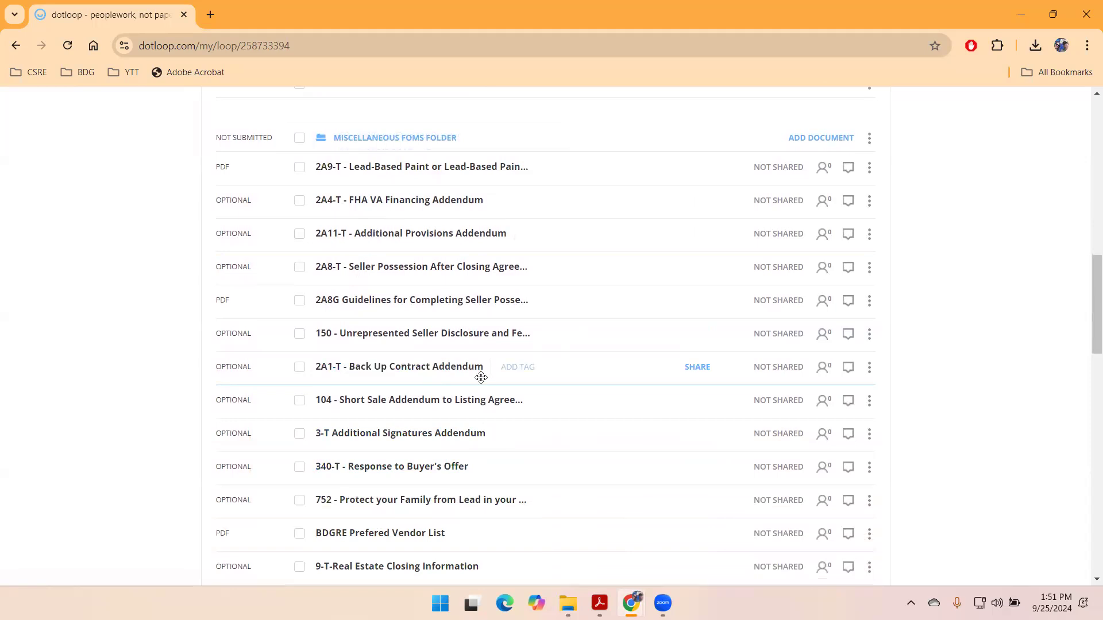
{"action": "scroll", "coordinate": [482, 377], "scroll_direction": "up", "scroll_amount": 4}
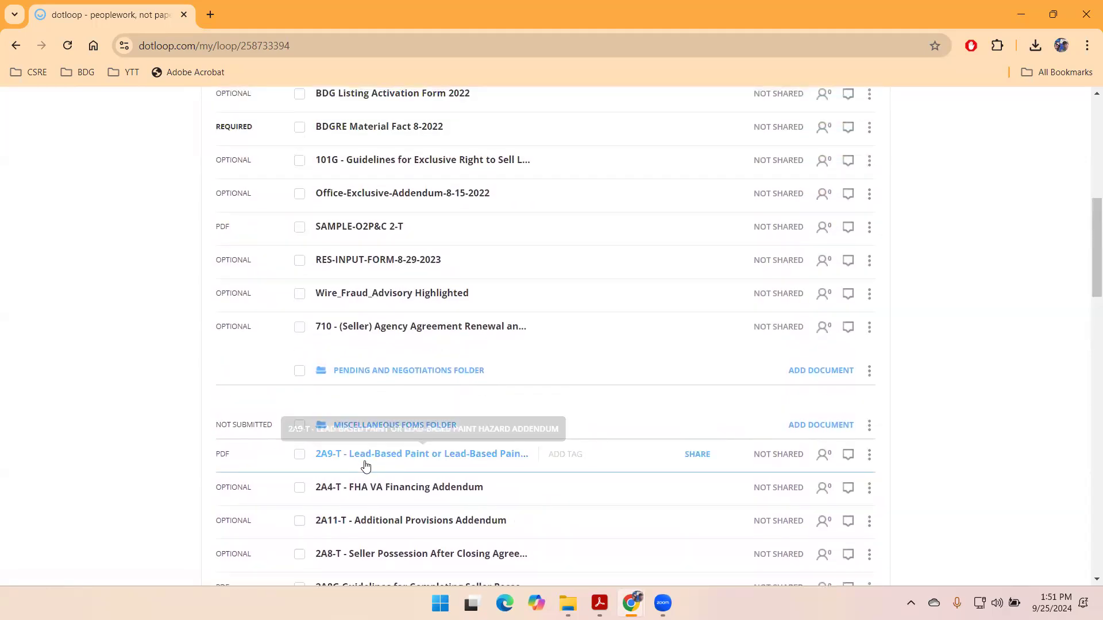
{"action": "left_click_drag", "start_coordinate": [382, 456], "coordinate": [386, 239]}
- Collapse the Miscellaneous Foms Folder and move it below Rejected Offers
{"action": "scroll", "coordinate": [419, 237], "scroll_direction": "up", "scroll_amount": 4}
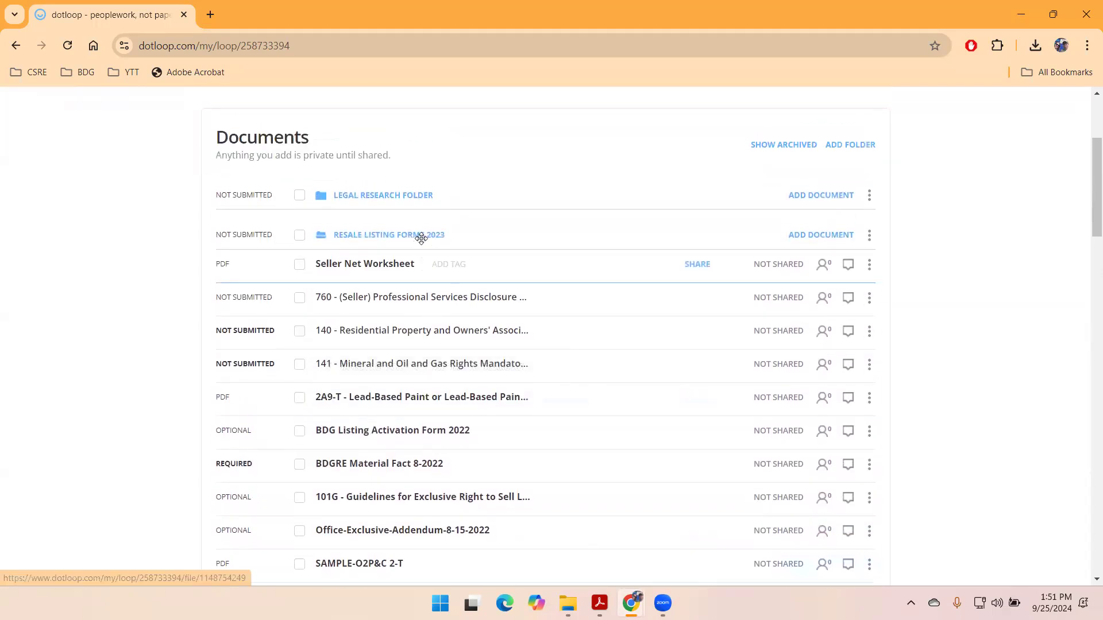
{"action": "scroll", "coordinate": [408, 309], "scroll_direction": "down", "scroll_amount": 7}
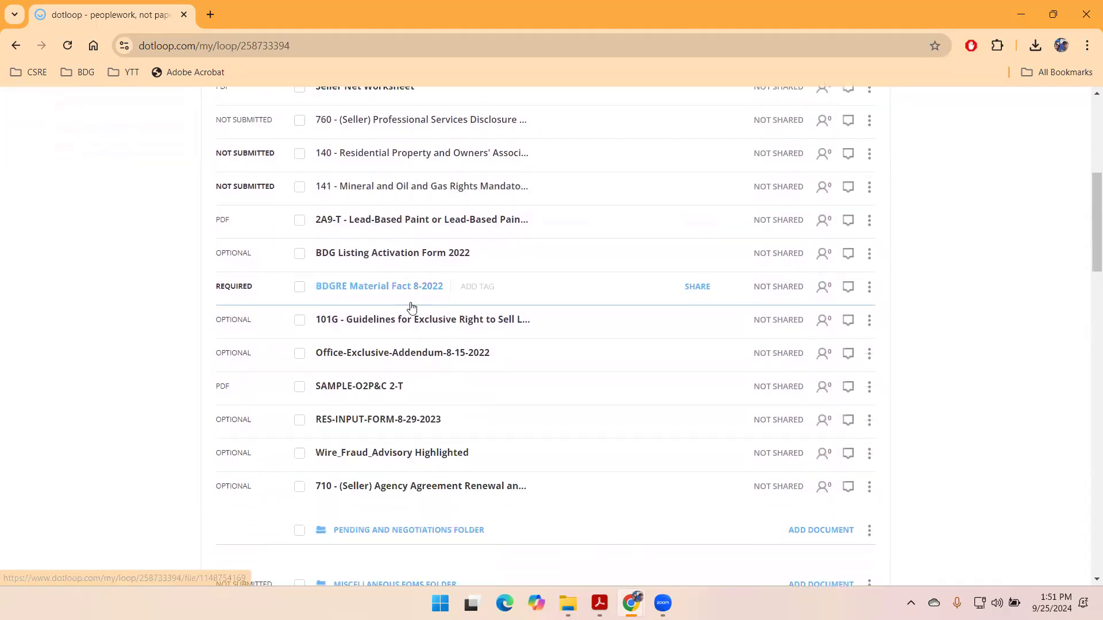
{"action": "scroll", "coordinate": [405, 308], "scroll_direction": "down", "scroll_amount": 2}
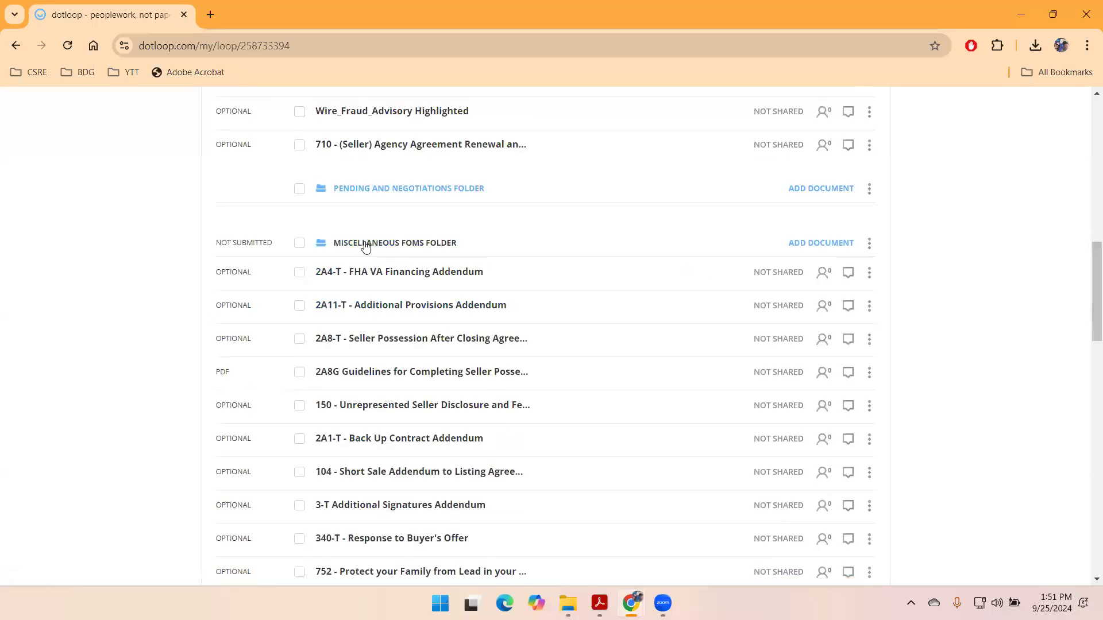
{"action": "left_click", "coordinate": [365, 245]}
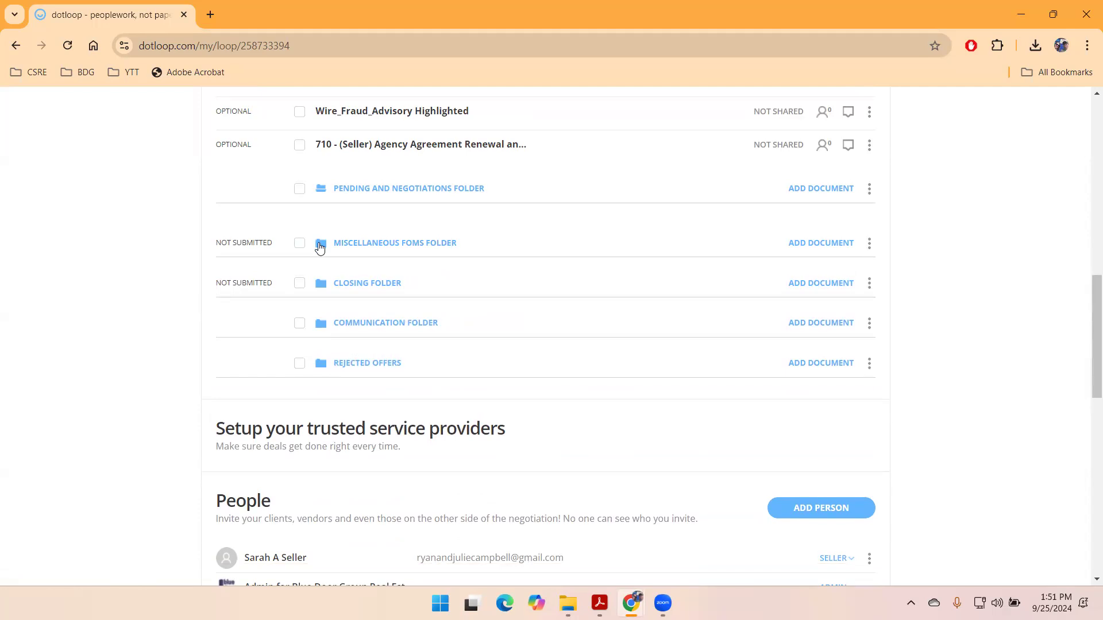
{"action": "left_click_drag", "start_coordinate": [377, 247], "coordinate": [365, 359]}
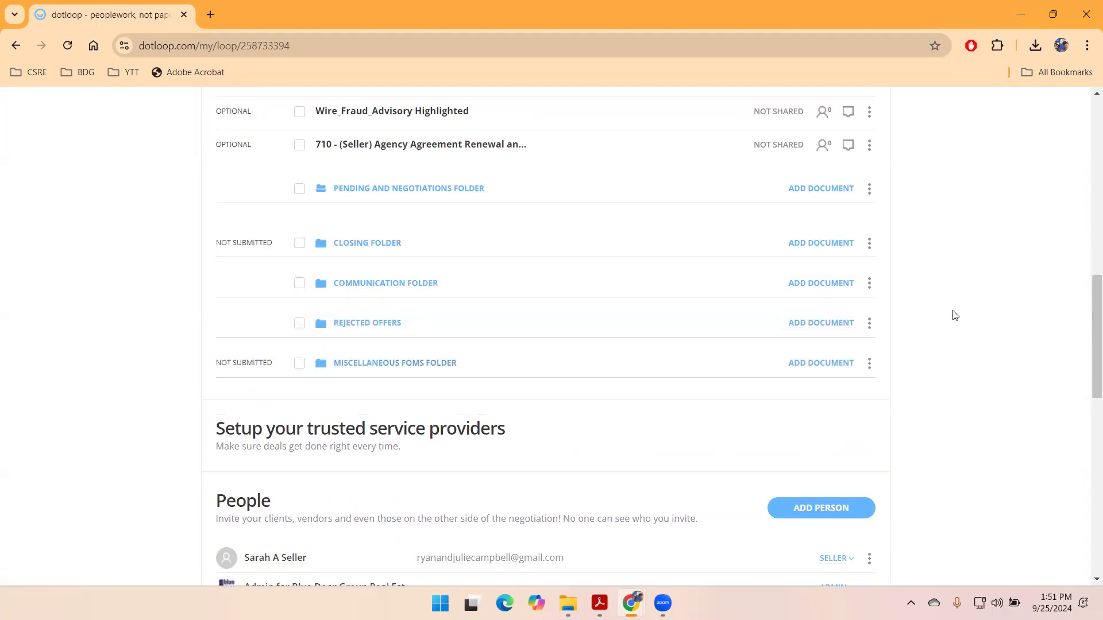
{"action": "scroll", "coordinate": [955, 313], "scroll_direction": "up", "scroll_amount": 1}
{"action": "scroll", "coordinate": [954, 315], "scroll_direction": "up", "scroll_amount": 6}
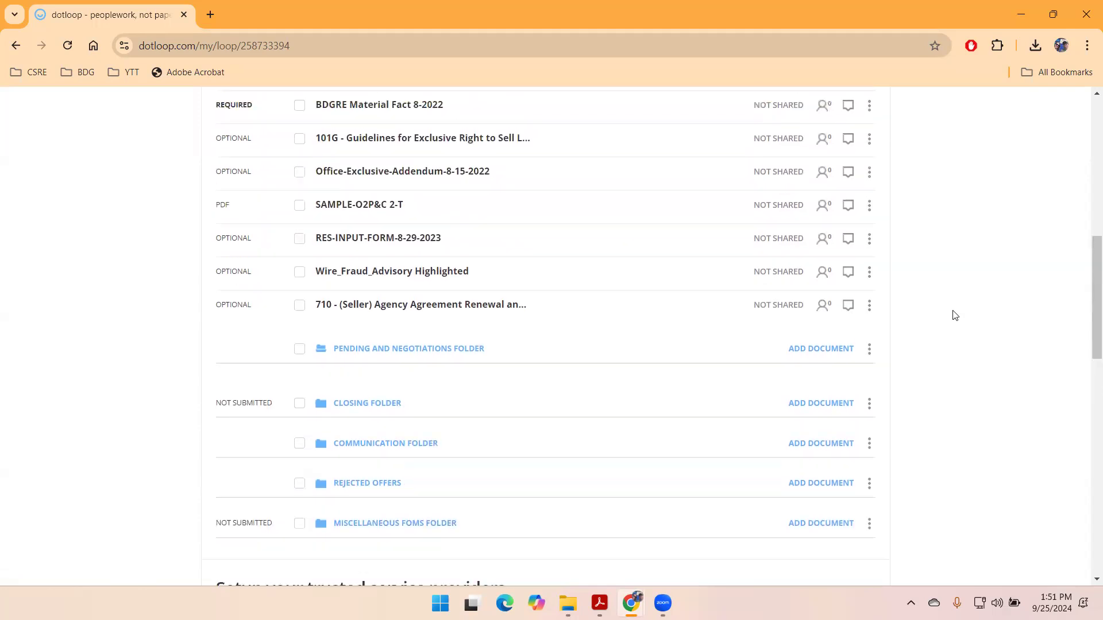
{"action": "scroll", "coordinate": [955, 315], "scroll_direction": "up", "scroll_amount": 1}
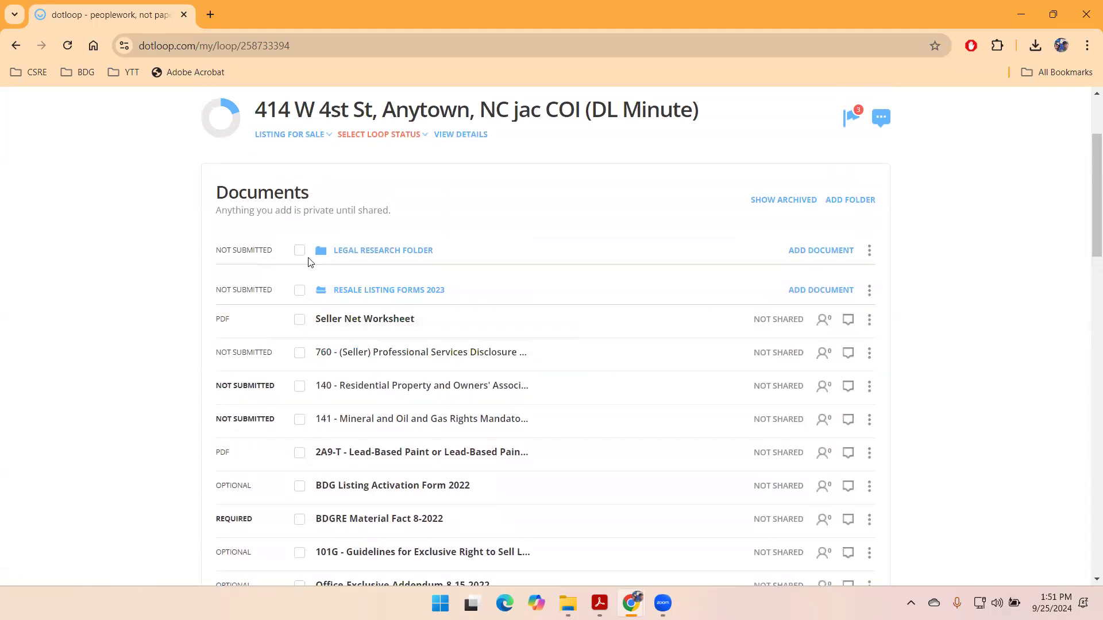
- Collapse Resale and Pending folders, then drag Pending and Negotiations, then Closing Folder, to the top
{"action": "left_click", "coordinate": [353, 290]}
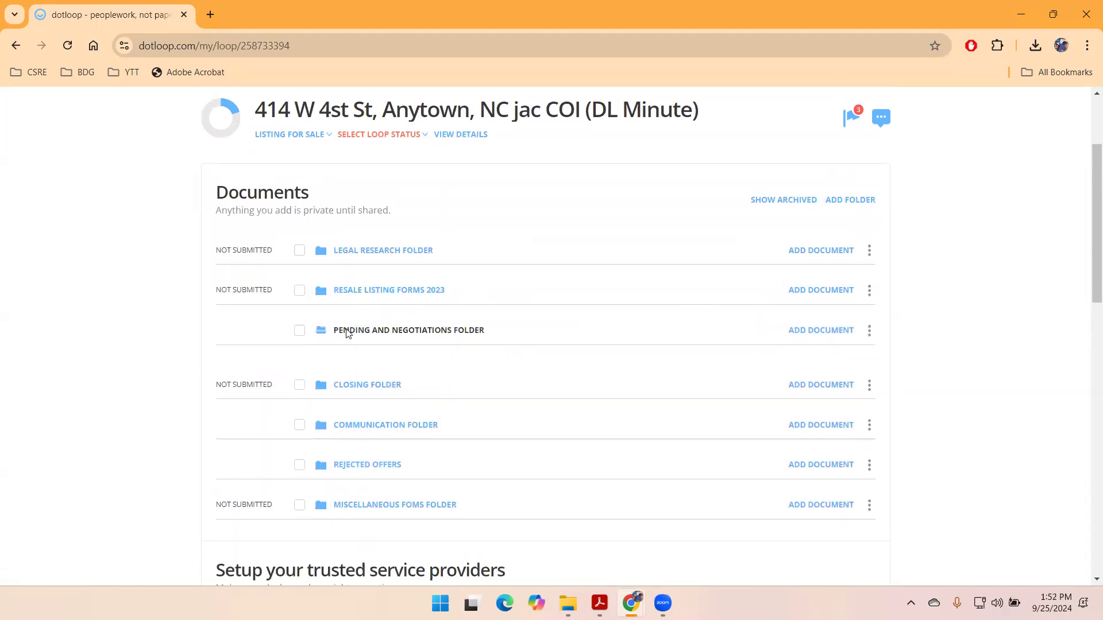
{"action": "left_click", "coordinate": [348, 332]}
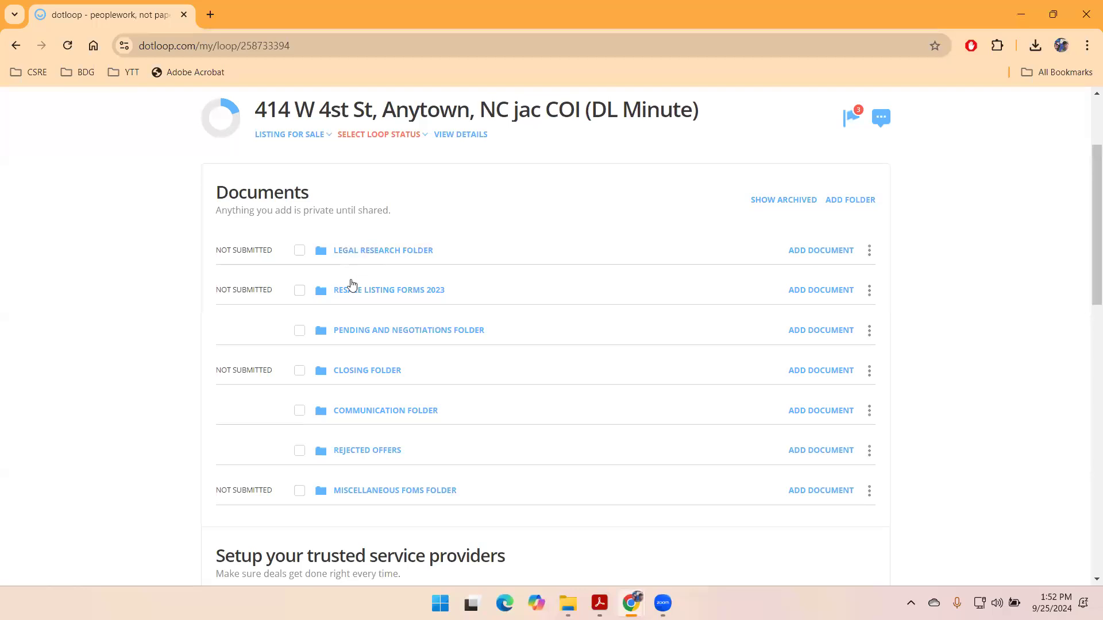
{"action": "left_click_drag", "start_coordinate": [352, 337], "coordinate": [362, 254]}
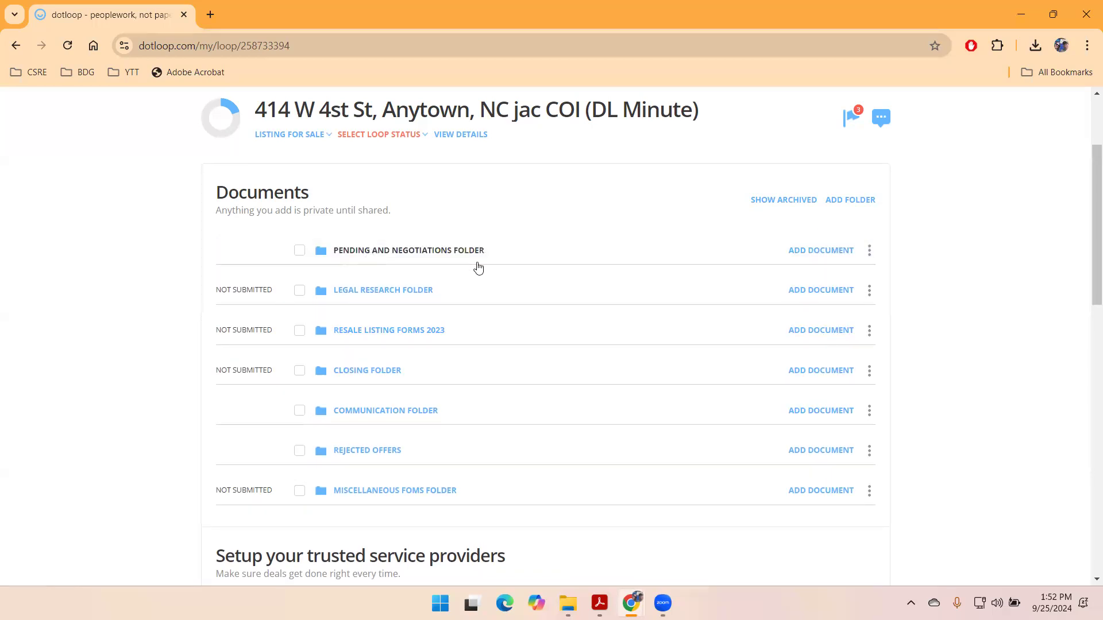
{"action": "left_click", "coordinate": [359, 255]}
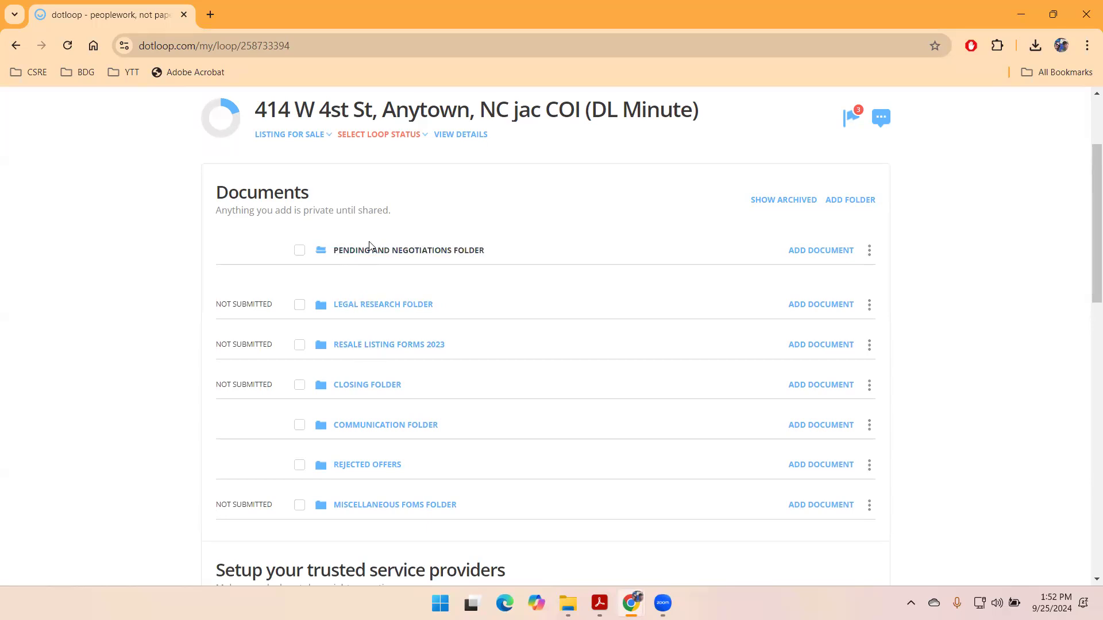
{"action": "left_click_drag", "start_coordinate": [353, 392], "coordinate": [358, 258]}
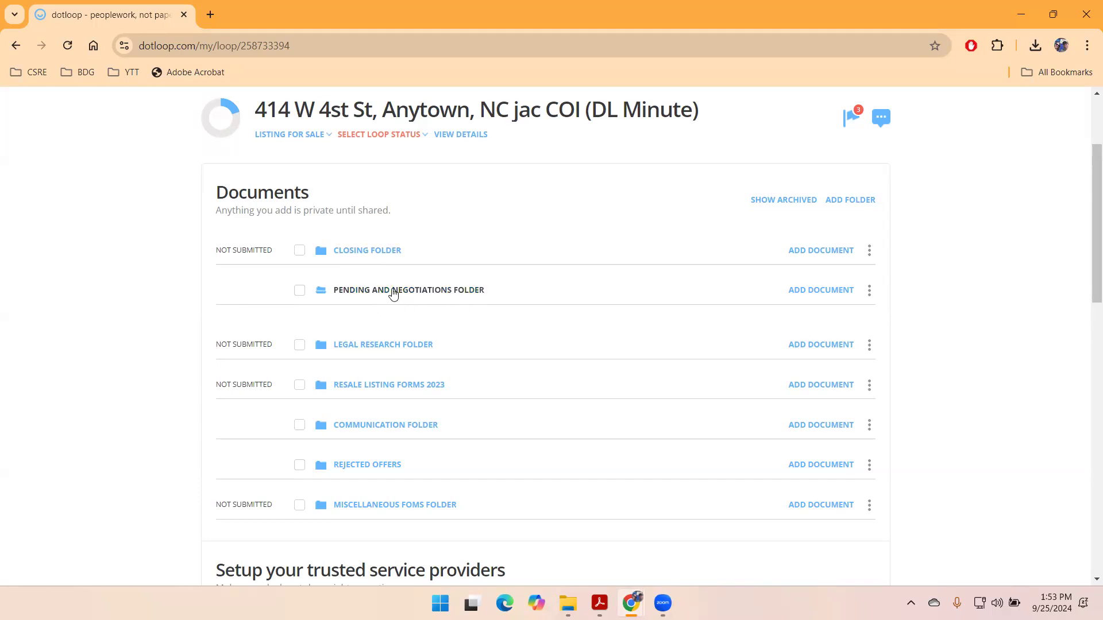
- Rename the Pending and Negotiations Folder by prefixing 'terminated' to its name
{"action": "left_click", "coordinate": [869, 292]}
{"action": "left_click", "coordinate": [848, 339]}
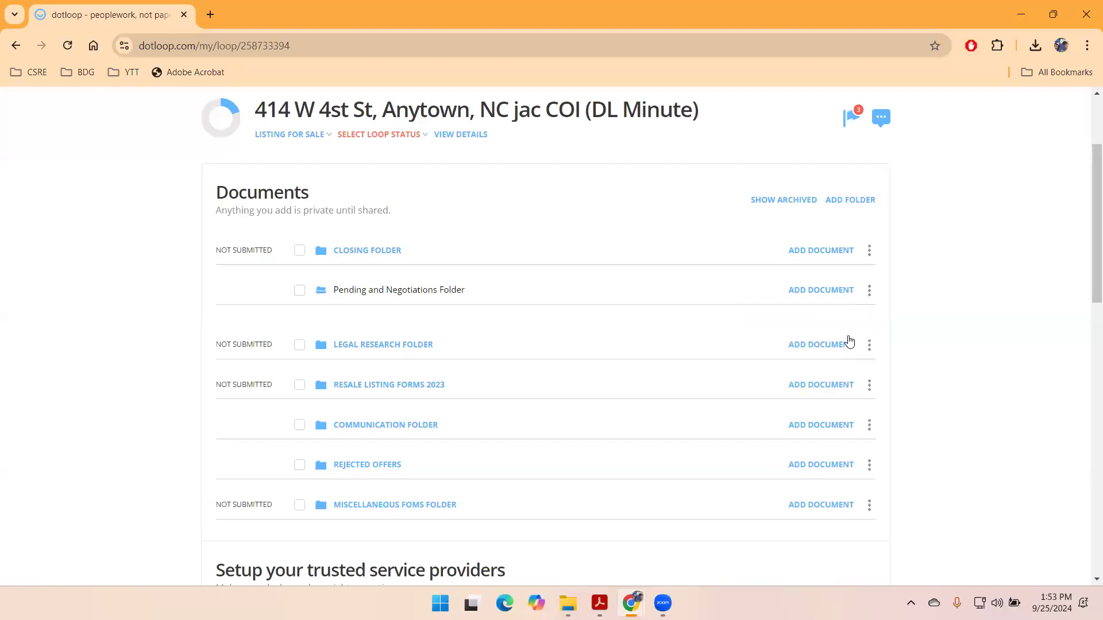
{"action": "type", "text": "term"}
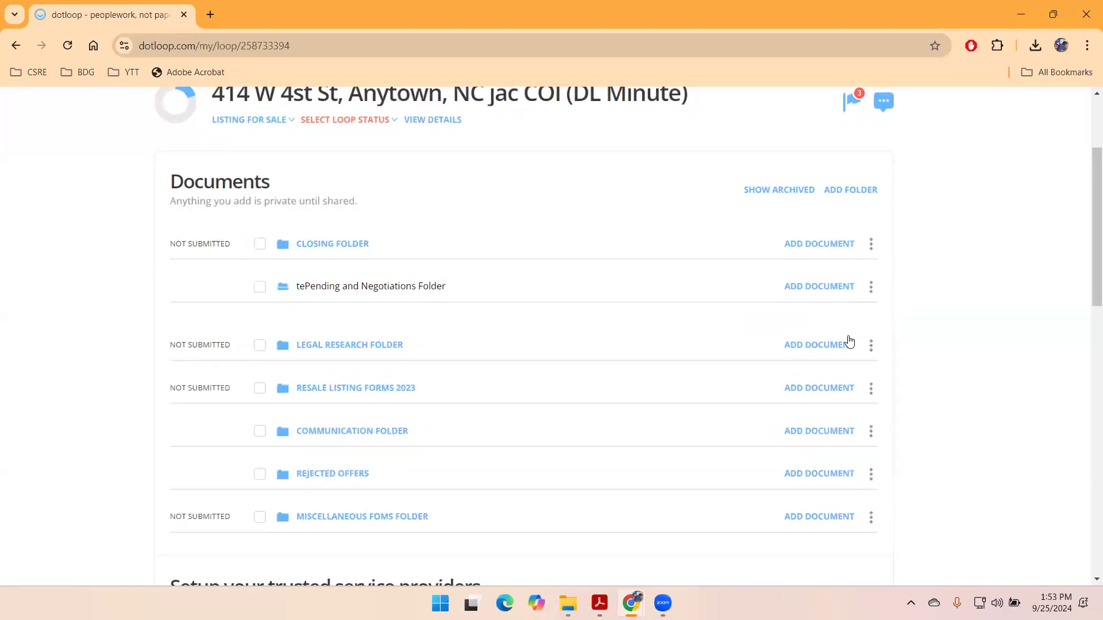
{"action": "type", "text": "inated"}
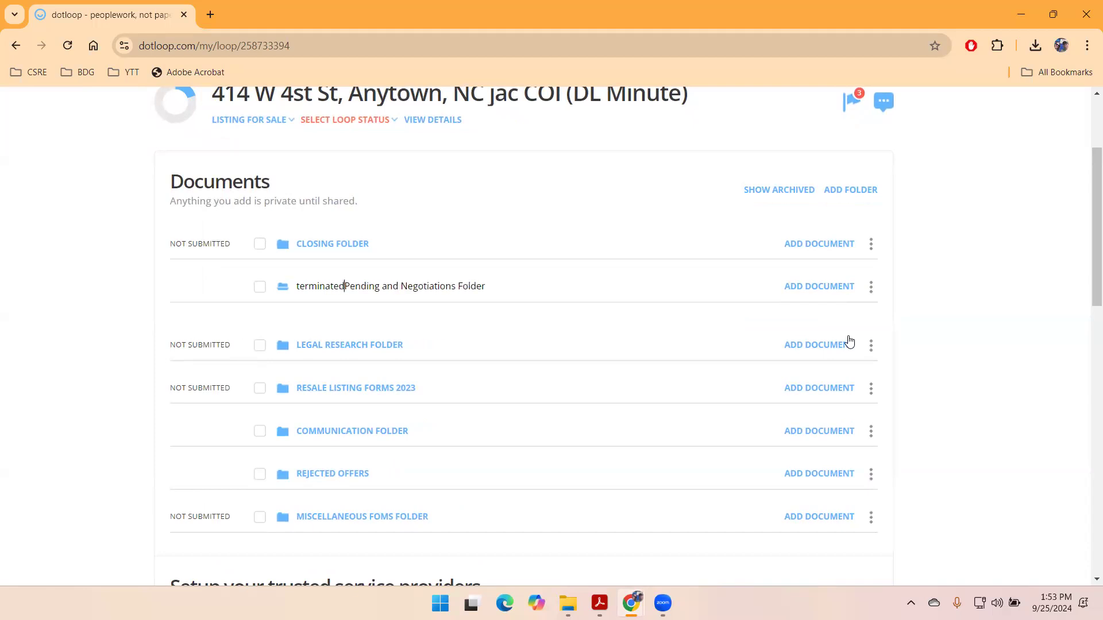
{"action": "key", "text": "Return"}
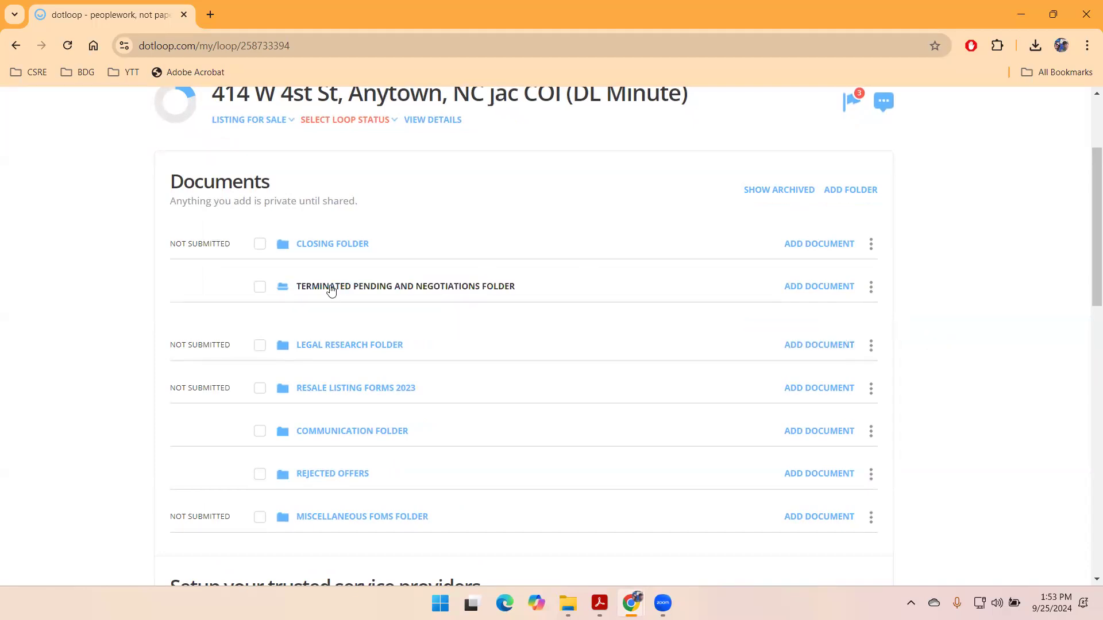
{"action": "left_click", "coordinate": [853, 191]}
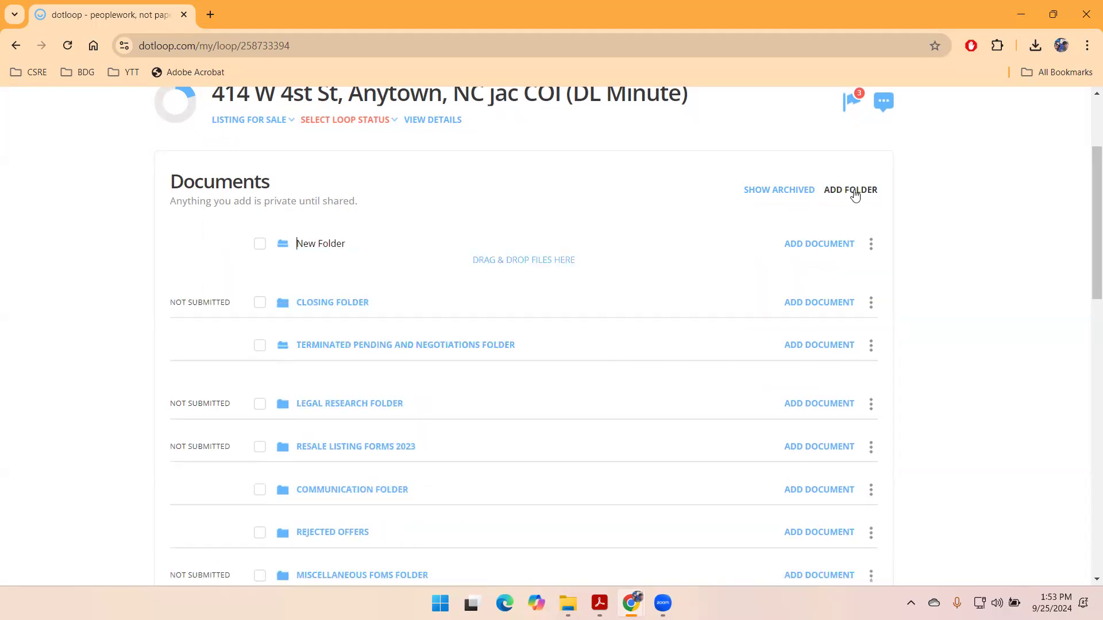
{"action": "key", "text": "BackSpace"}
{"action": "key", "text": "BackSpace"}
{"action": "key", "text": "BackSpace"}
{"action": "key", "text": "BackSpace"}
{"action": "key", "text": "BackSpace"}
{"action": "key", "text": "BackSpace"}
{"action": "key", "text": "BackSpace"}
{"action": "key", "text": "BackSpace"}
{"action": "key", "text": "BackSpace"}
{"action": "key", "text": "BackSpace"}
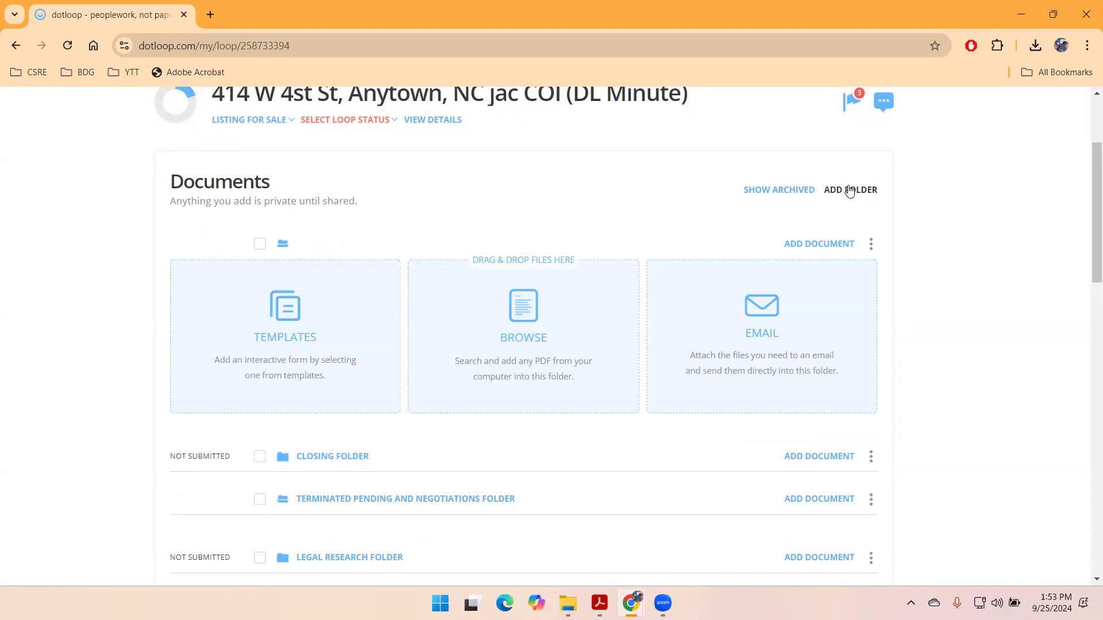
{"action": "type", "text": "New offer"}
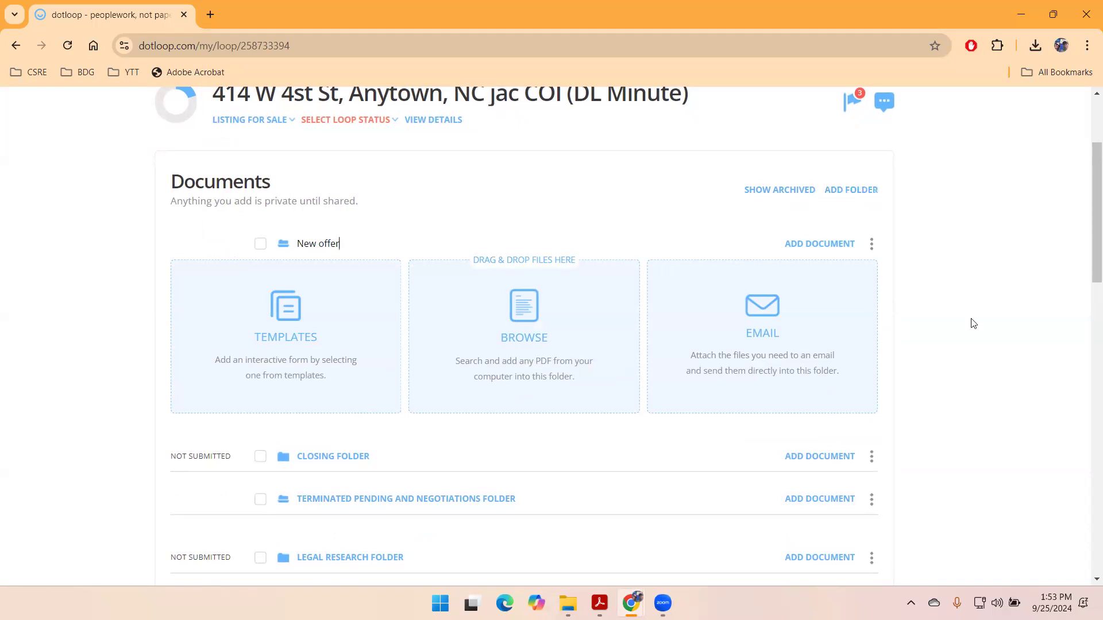
{"action": "key", "text": "Return"}
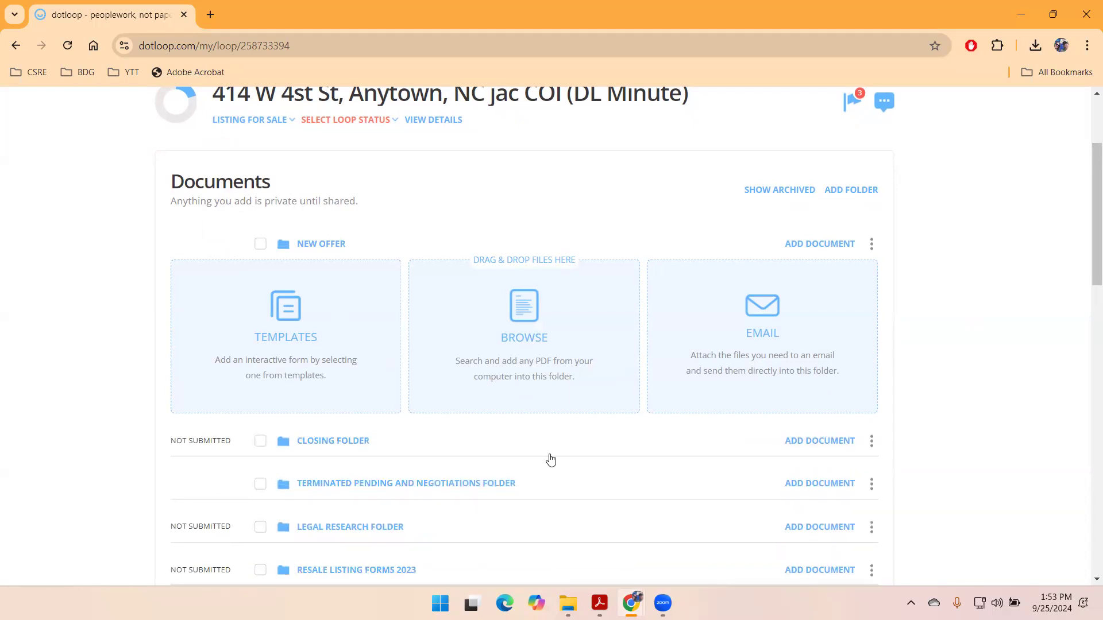
{"action": "scroll", "coordinate": [546, 428], "scroll_direction": "down", "scroll_amount": 1}
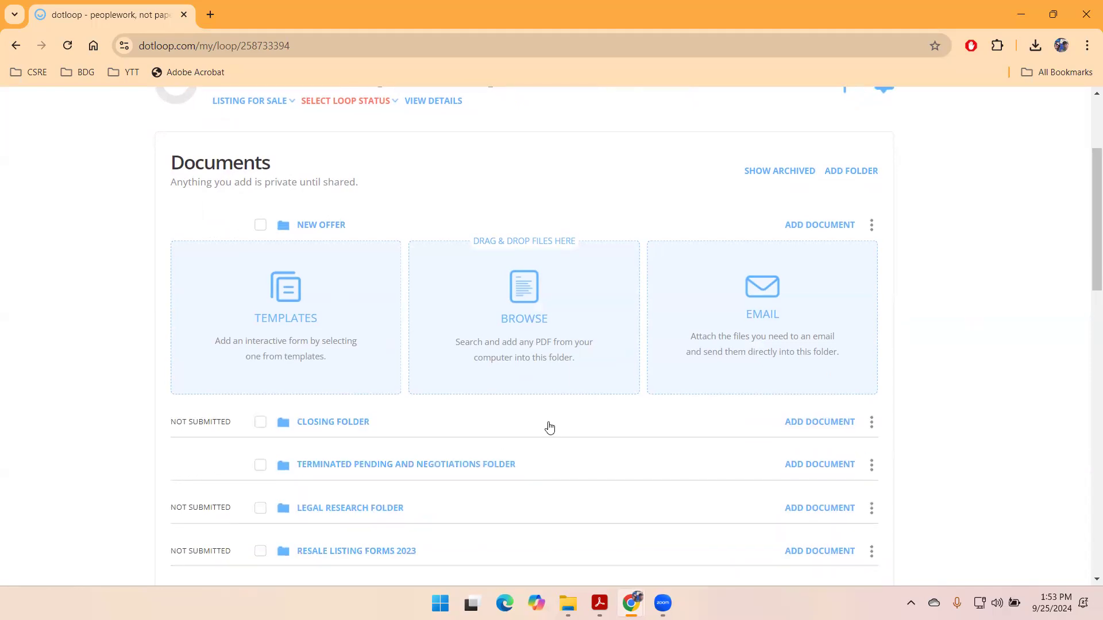
{"action": "scroll", "coordinate": [516, 430], "scroll_direction": "down", "scroll_amount": 3}
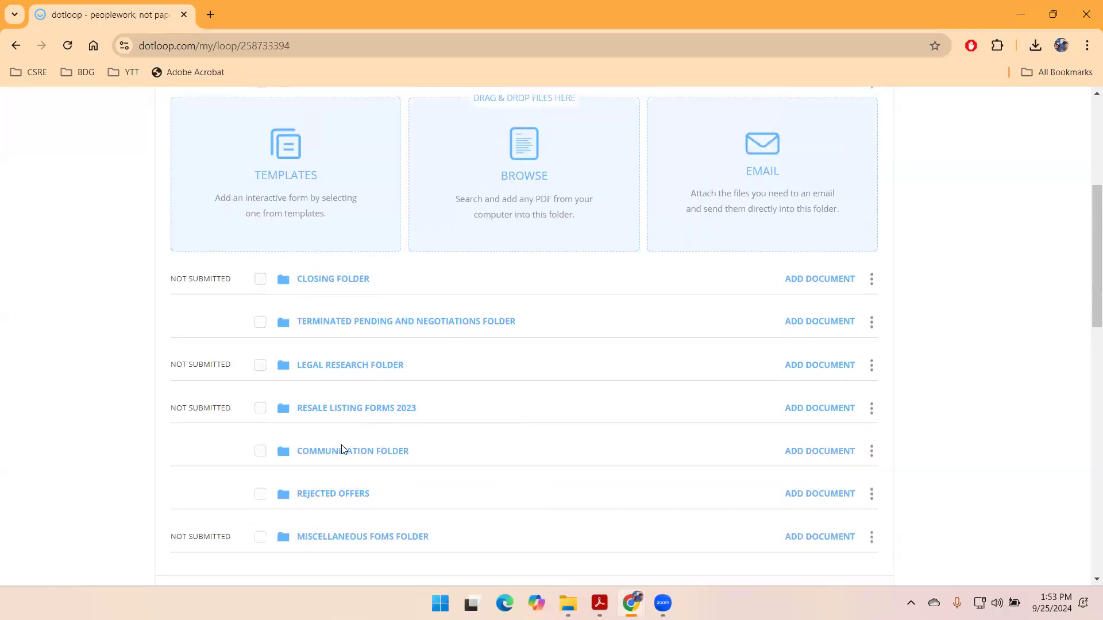
{"action": "scroll", "coordinate": [347, 449], "scroll_direction": "down", "scroll_amount": 1}
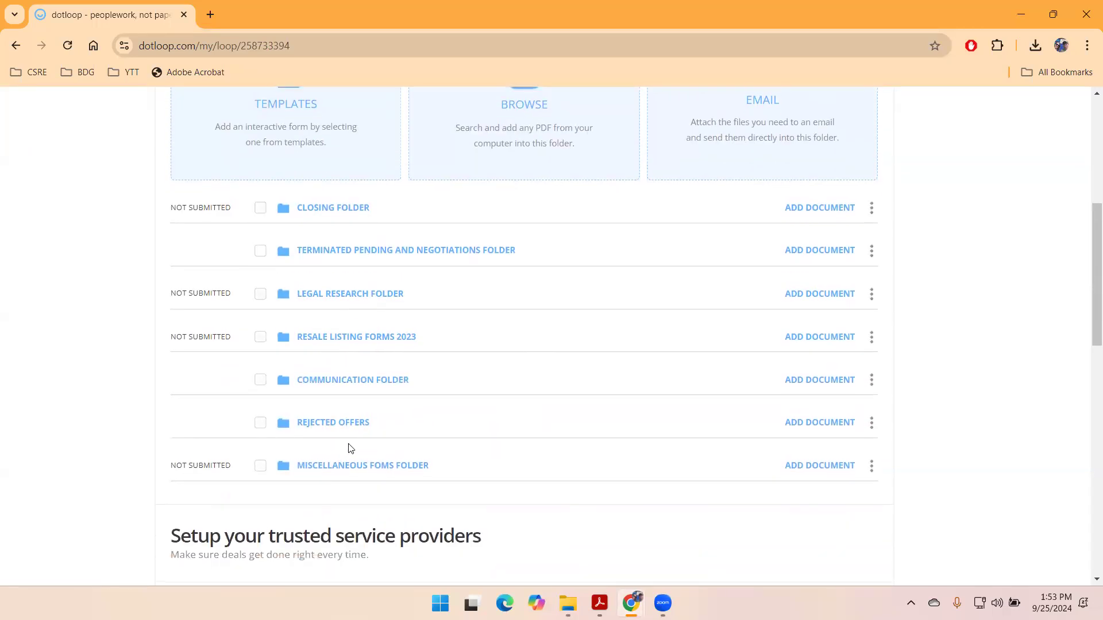
{"action": "scroll", "coordinate": [381, 331], "scroll_direction": "up", "scroll_amount": 5}
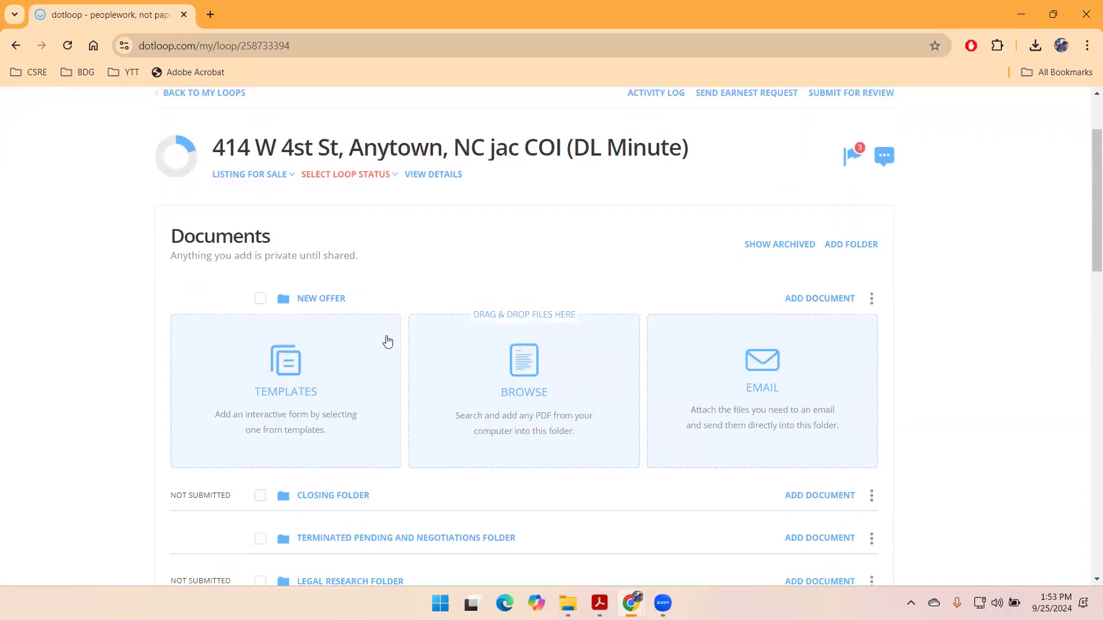
{"action": "scroll", "coordinate": [206, 452], "scroll_direction": "down", "scroll_amount": 3}
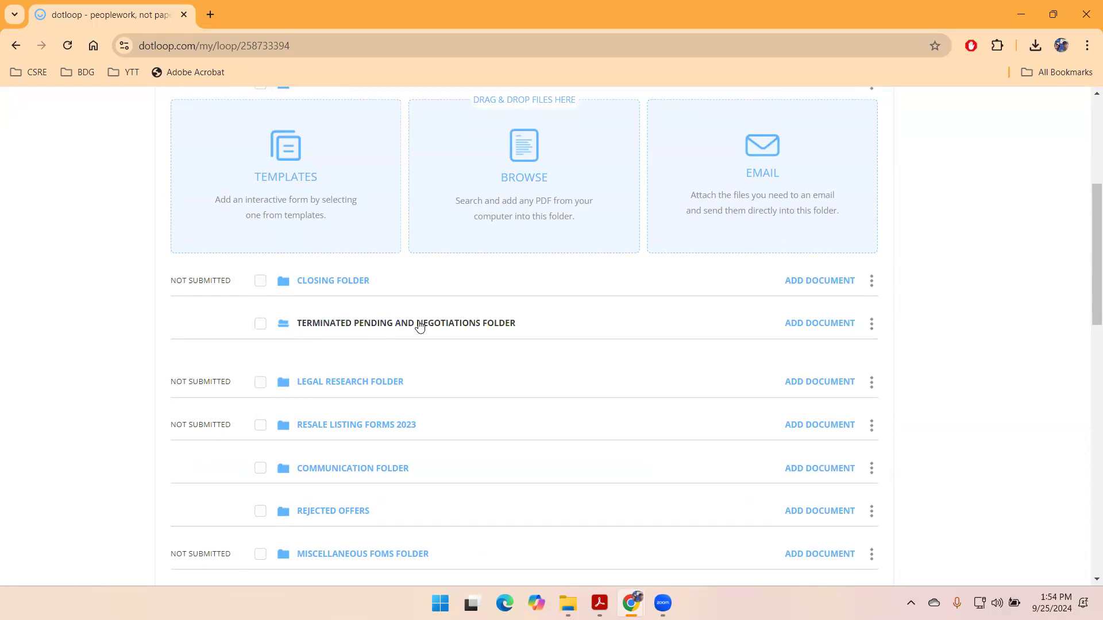
- Collapse the Terminated Pending and Negotiations Folder and drag it below Miscellaneous Foms Folder
{"action": "left_click", "coordinate": [402, 323]}
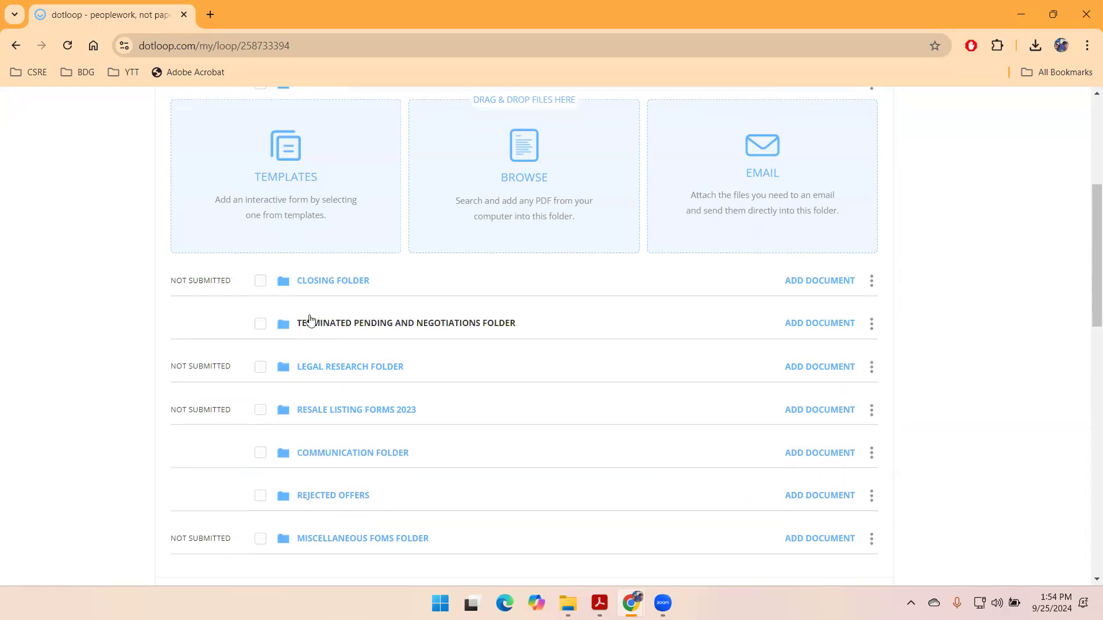
{"action": "left_click", "coordinate": [871, 324]}
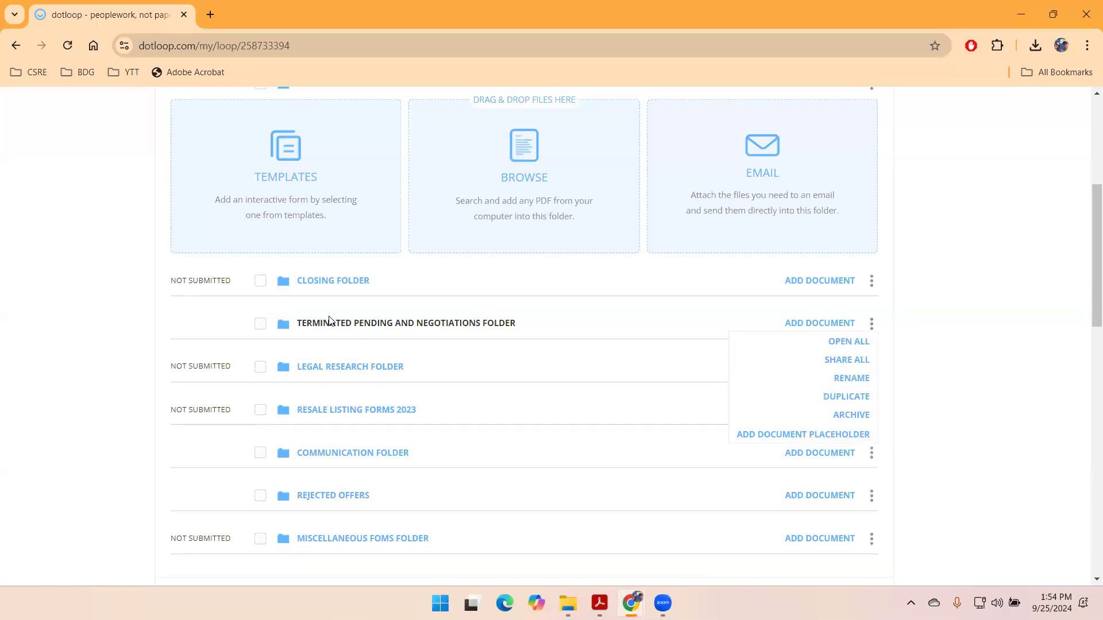
{"action": "left_click_drag", "start_coordinate": [329, 320], "coordinate": [339, 524]}
{"action": "left_click", "coordinate": [871, 539]}
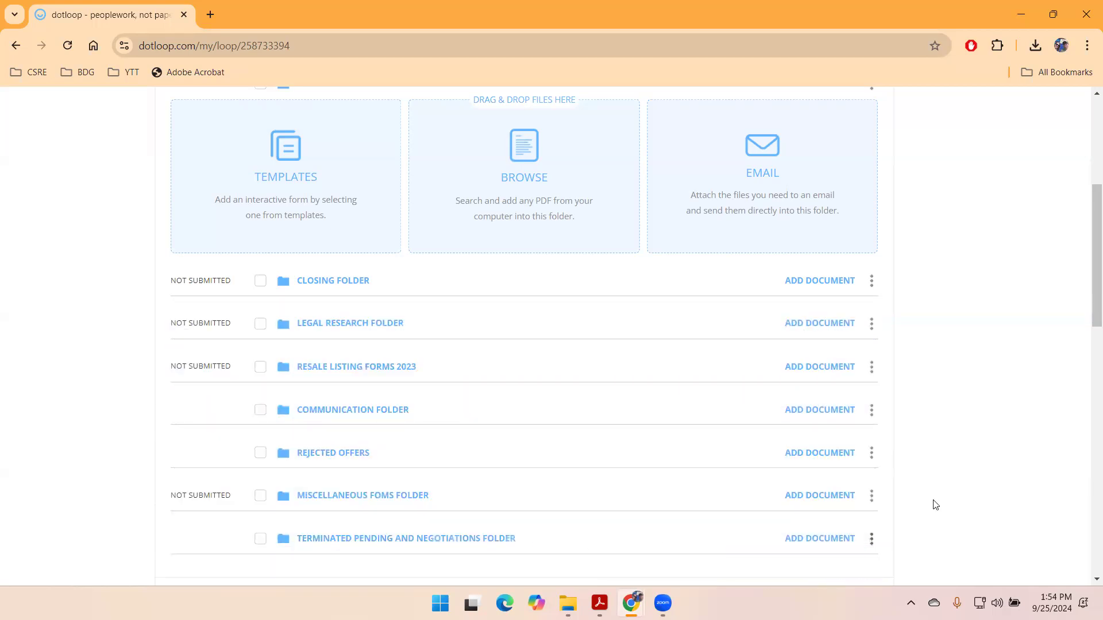
{"action": "scroll", "coordinate": [1007, 369], "scroll_direction": "up", "scroll_amount": 4}
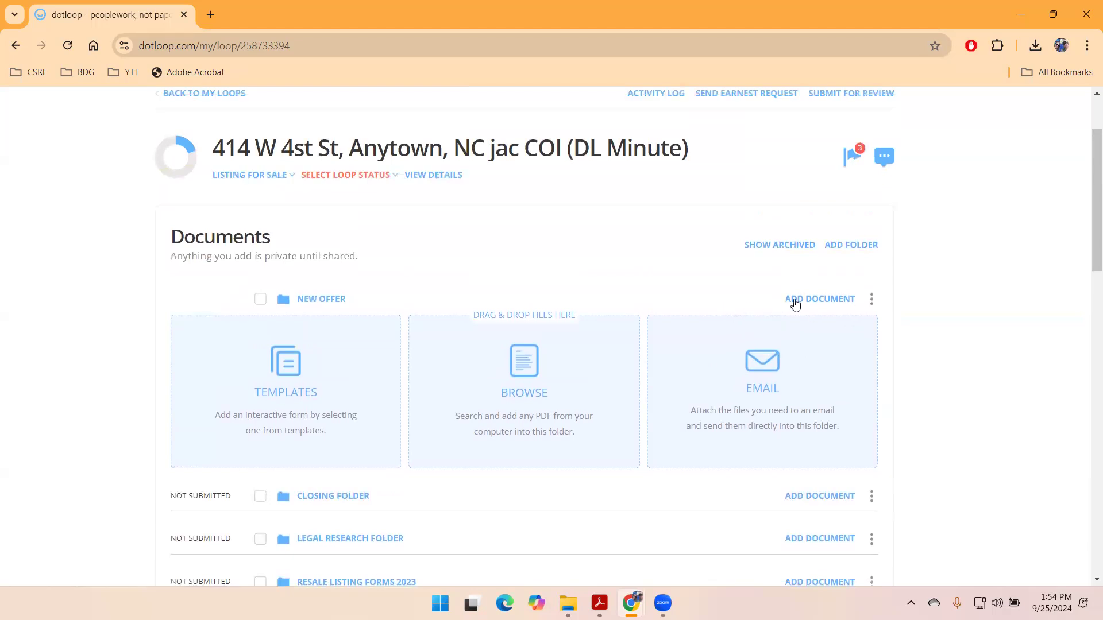
{"action": "left_click", "coordinate": [871, 298]}
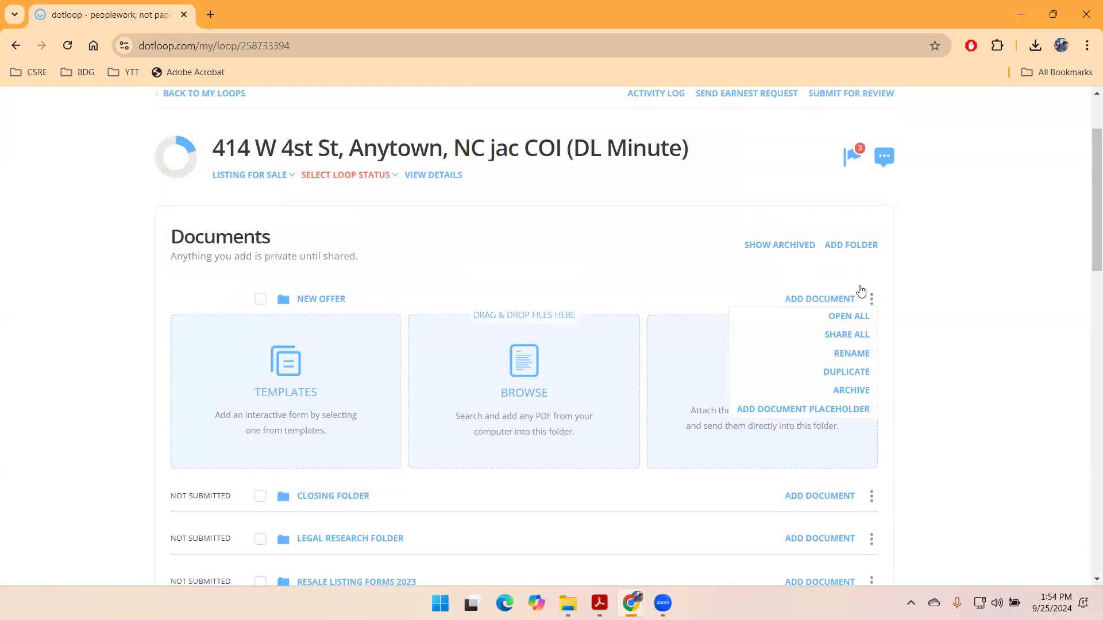
{"action": "left_click", "coordinate": [807, 299]}
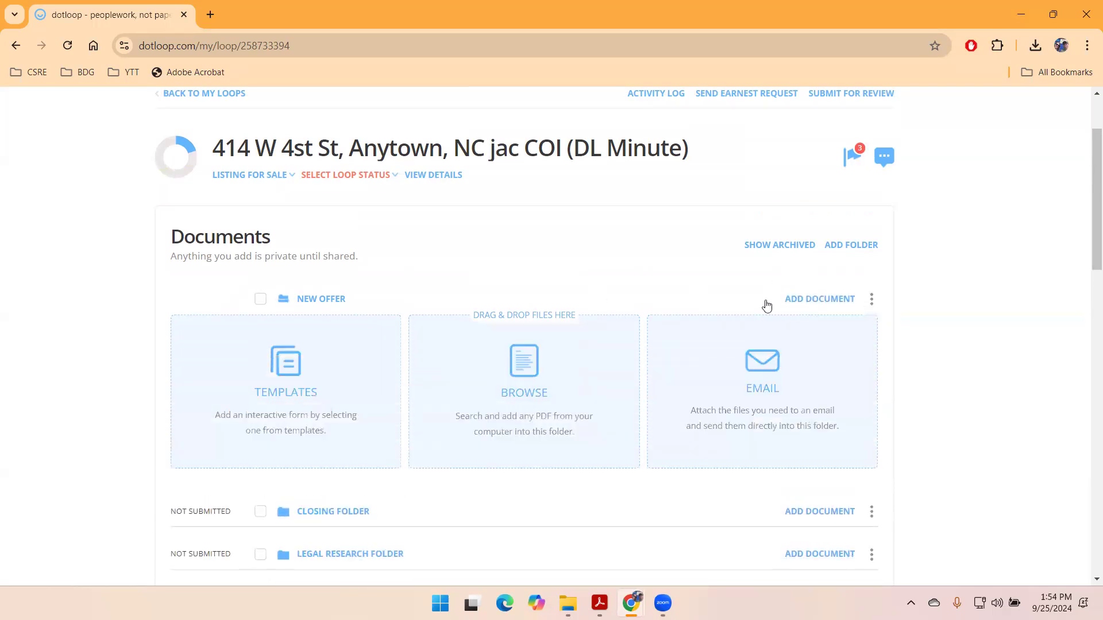
{"action": "left_click", "coordinate": [838, 246]}
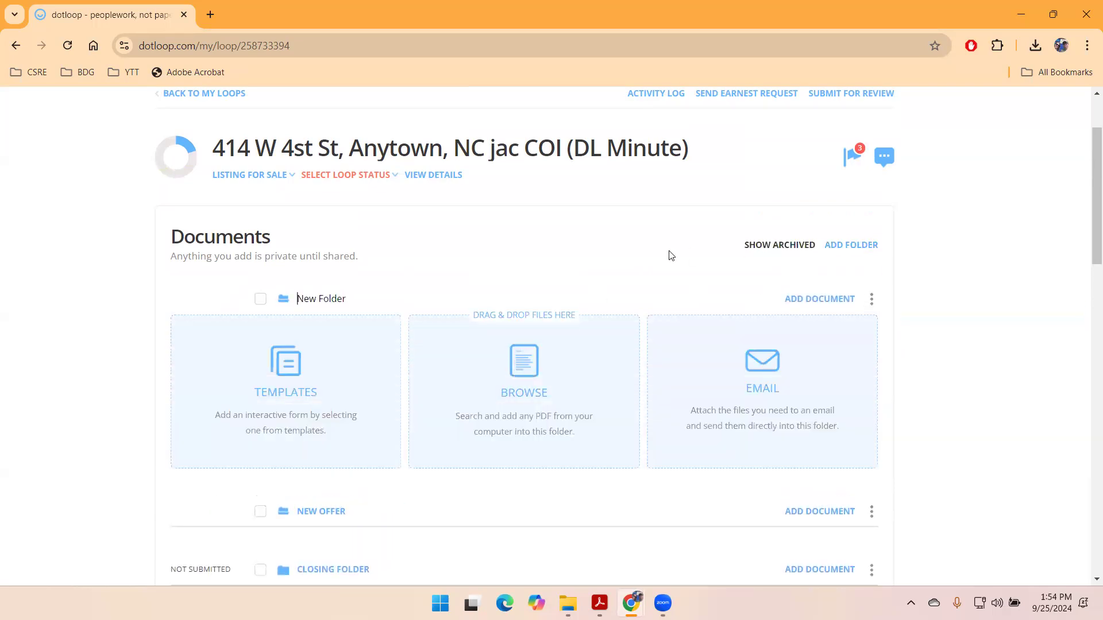
{"action": "type", "text": "offer for"}
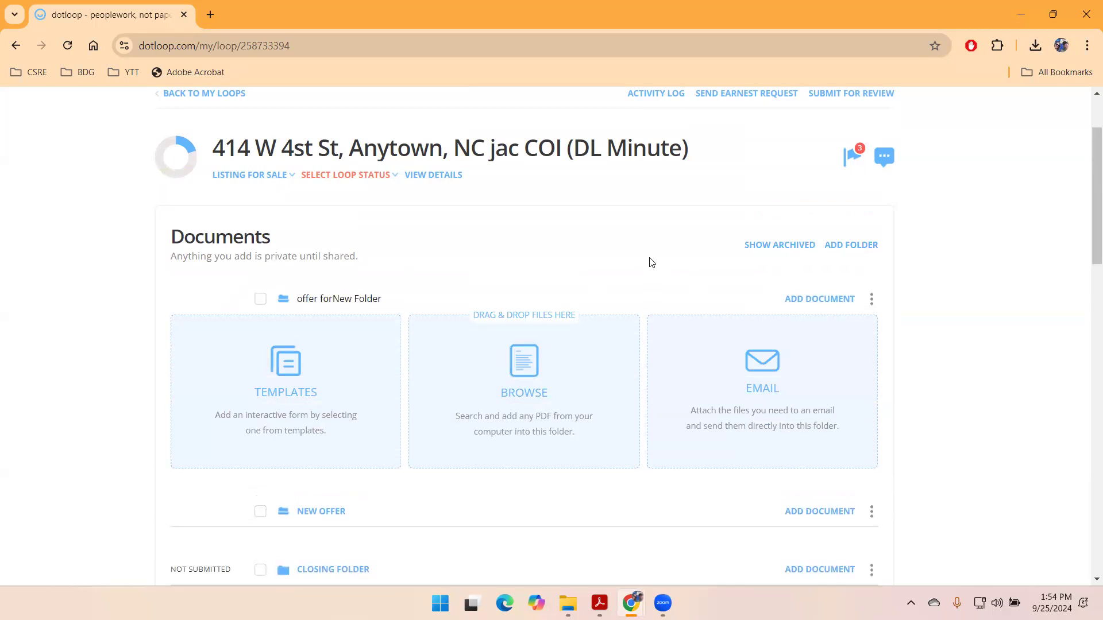
{"action": "key", "text": "Delete"}
{"action": "key", "text": "Delete"}
{"action": "key", "text": "Delete"}
{"action": "key", "text": "Delete"}
{"action": "key", "text": "Delete"}
{"action": "key", "text": "Delete"}
{"action": "key", "text": "Delete"}
{"action": "key", "text": "Delete"}
{"action": "key", "text": "Delete"}
{"action": "key", "text": "Delete"}
- Save the folder name, then copy the '2-t' template 2-T Offer to Purchase and Contract into it
{"action": "key", "text": "Return"}
{"action": "left_click", "coordinate": [273, 369]}
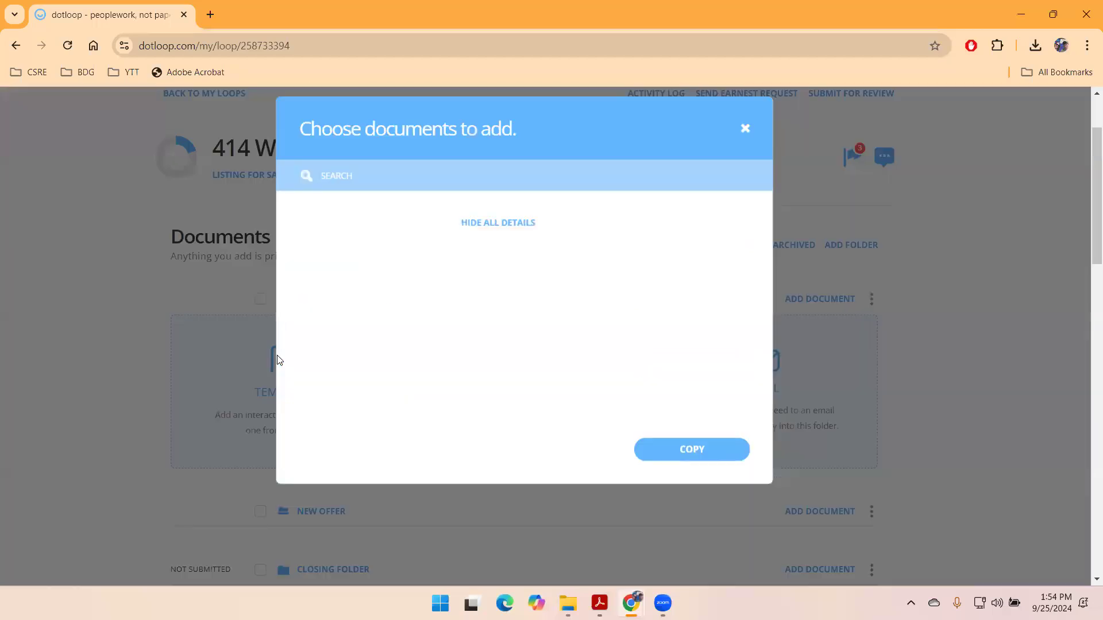
{"action": "scroll", "coordinate": [327, 459], "scroll_direction": "down", "scroll_amount": 3}
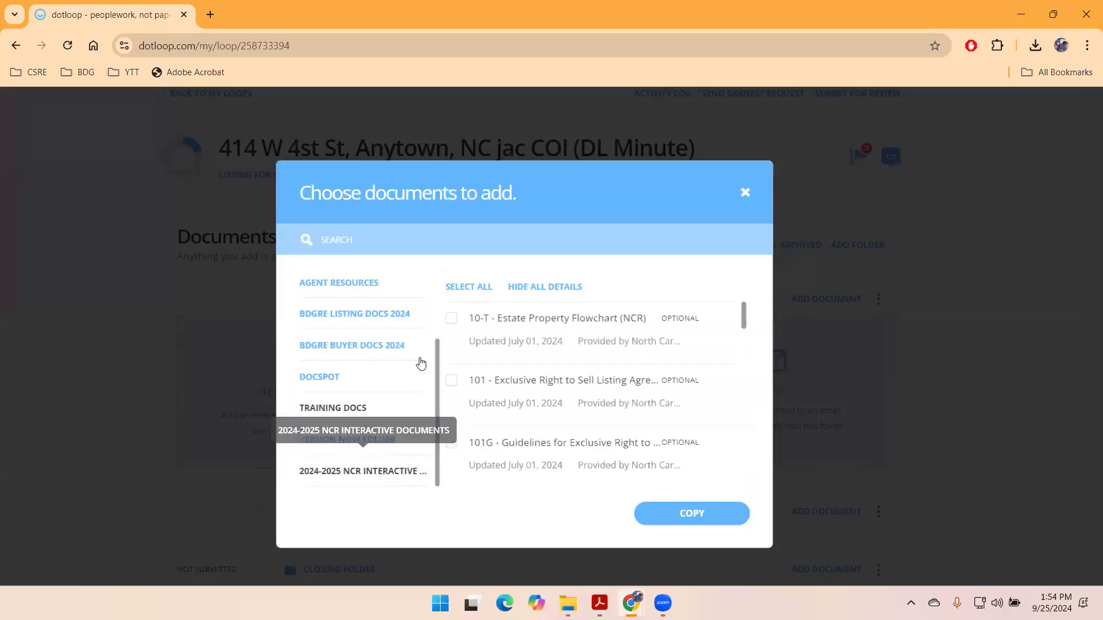
{"action": "left_click", "coordinate": [427, 240]}
{"action": "type", "text": "2"}
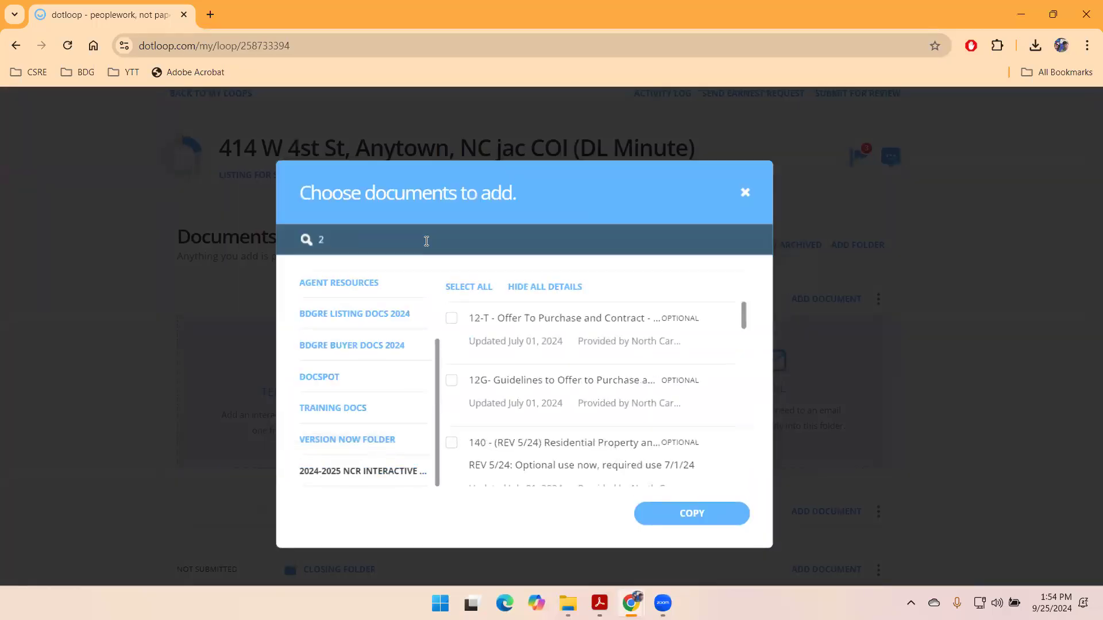
{"action": "type", "text": "t"}
{"action": "key", "text": "BackSpace"}
{"action": "type", "text": "-t"}
{"action": "left_click", "coordinate": [451, 380]}
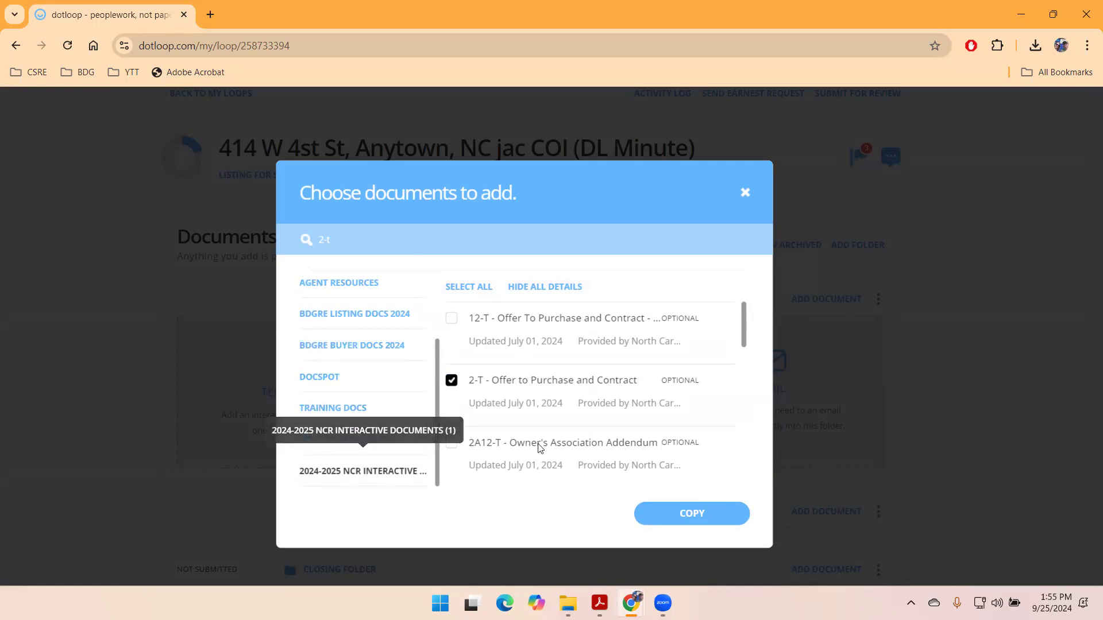
{"action": "left_click", "coordinate": [669, 512]}
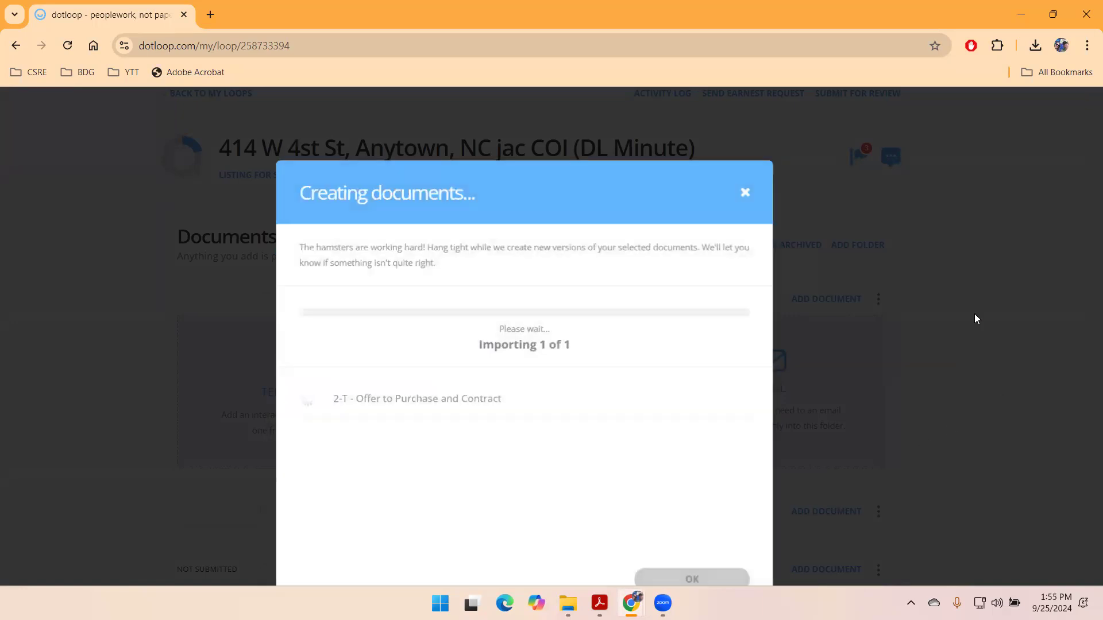
{"action": "left_click", "coordinate": [691, 574]}
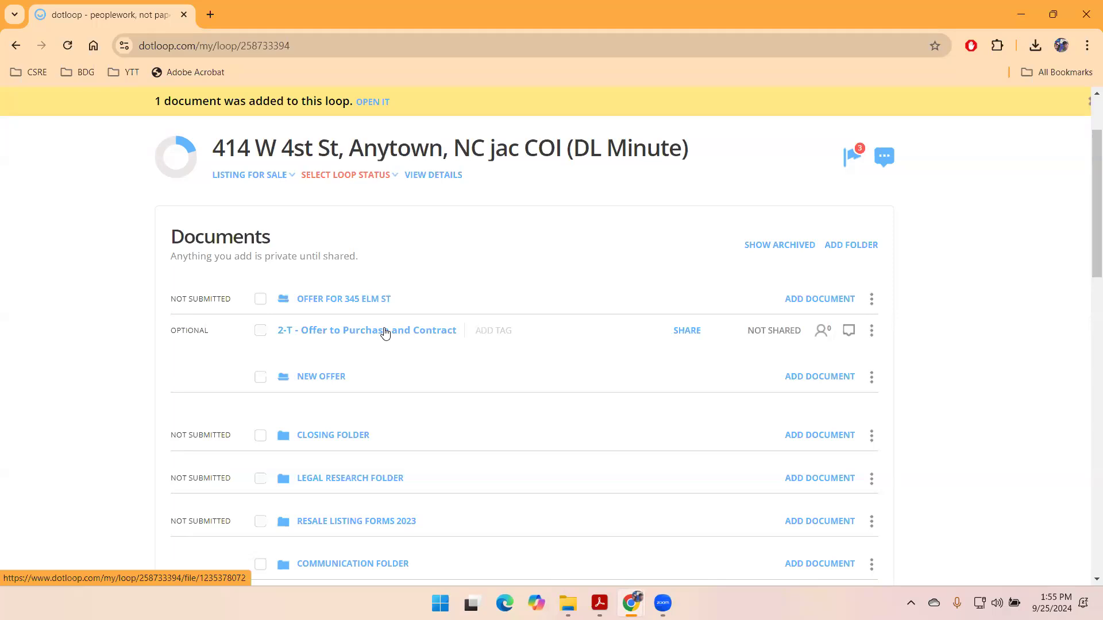
- Add another folder keeping the default name 'New Folder', then review the folder list
{"action": "left_click", "coordinate": [869, 247]}
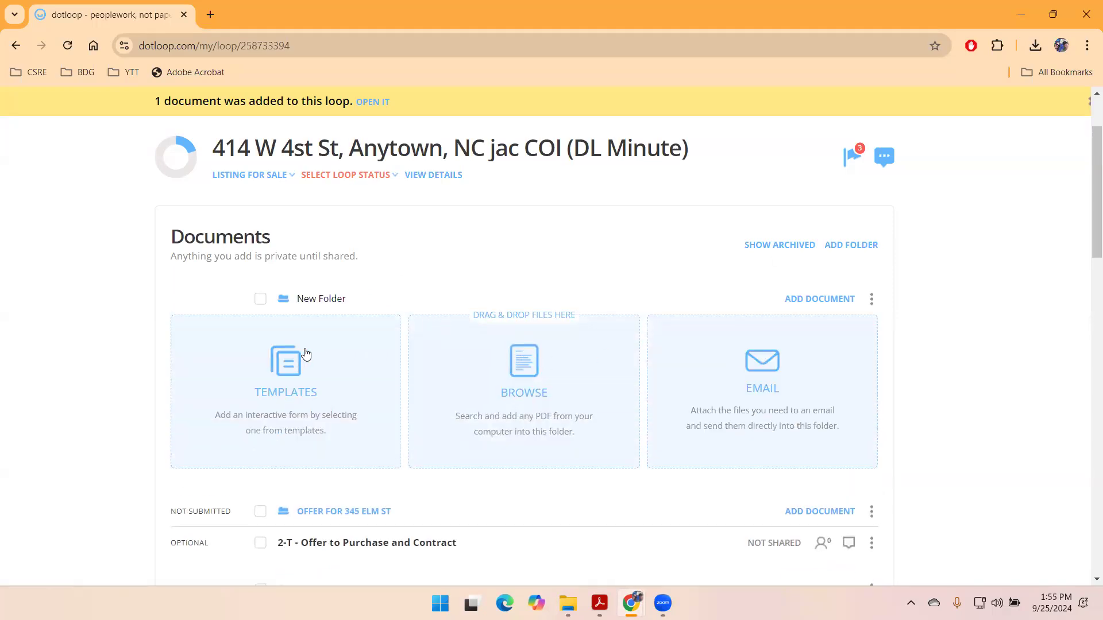
{"action": "left_click", "coordinate": [974, 339]}
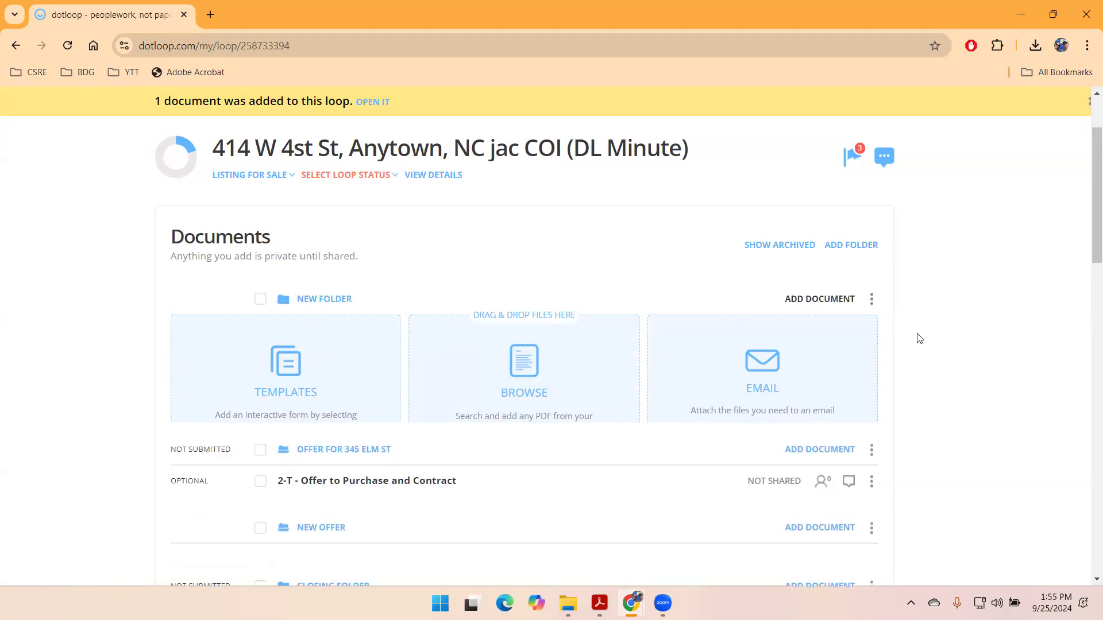
{"action": "scroll", "coordinate": [1000, 325], "scroll_direction": "down", "scroll_amount": 1}
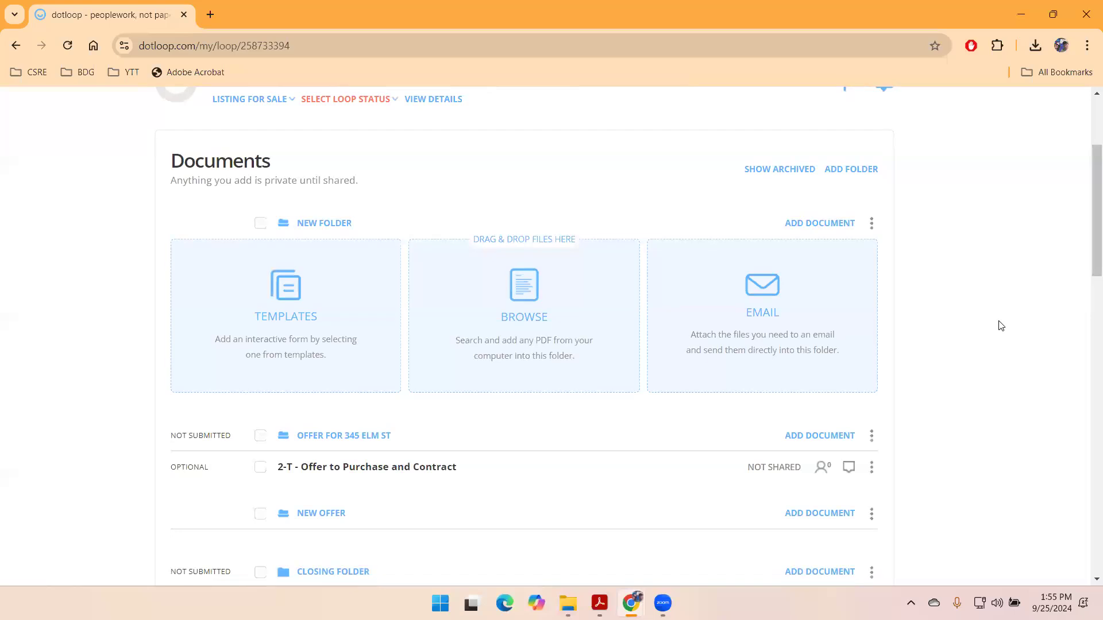
{"action": "scroll", "coordinate": [1001, 326], "scroll_direction": "up", "scroll_amount": 3}
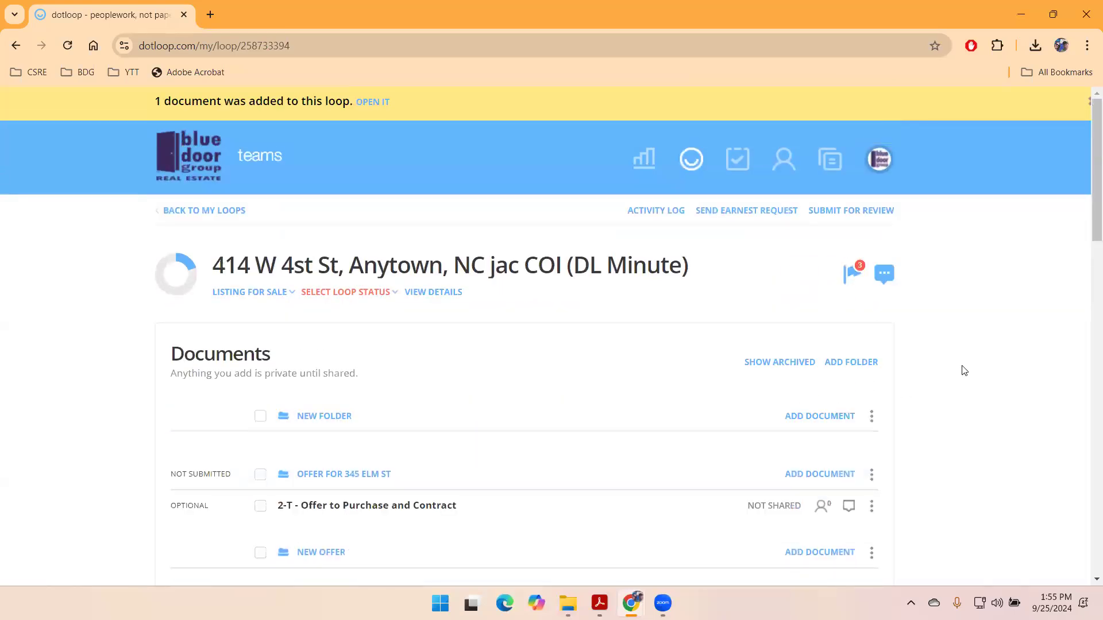
{"action": "scroll", "coordinate": [1000, 369], "scroll_direction": "down", "scroll_amount": 1}
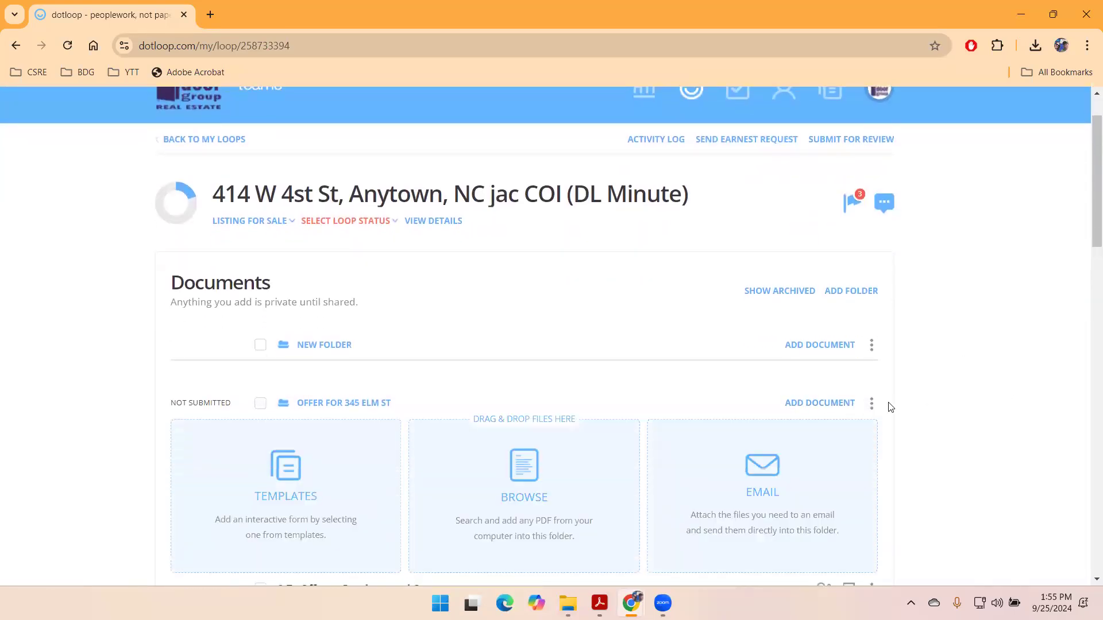
{"action": "scroll", "coordinate": [412, 296], "scroll_direction": "down", "scroll_amount": 2}
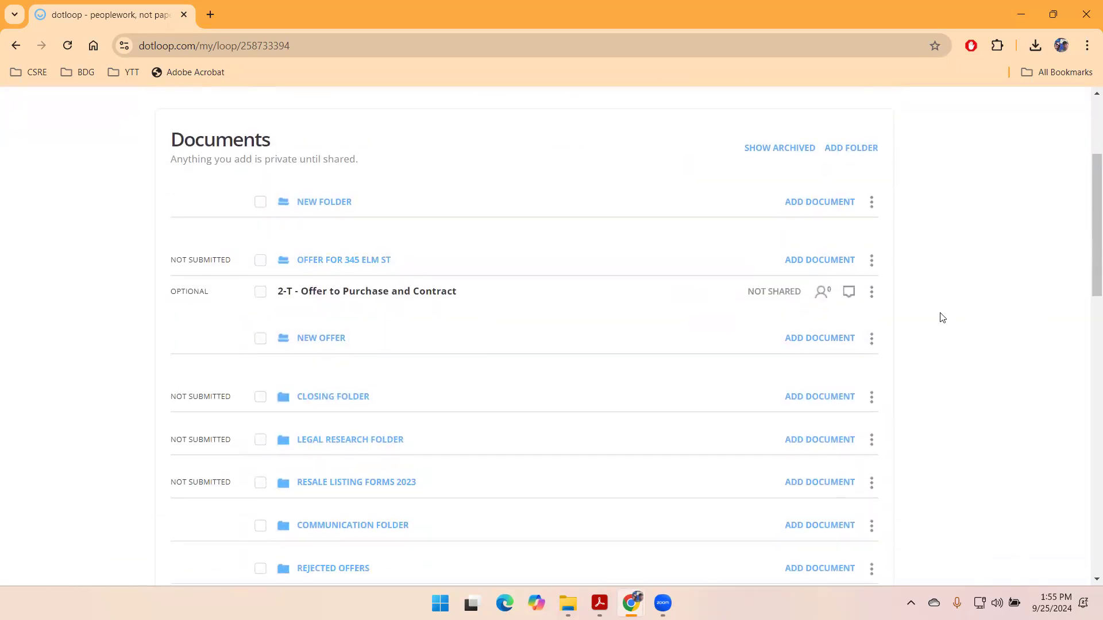
{"action": "scroll", "coordinate": [942, 318], "scroll_direction": "down", "scroll_amount": 4}
{"action": "scroll", "coordinate": [943, 318], "scroll_direction": "up", "scroll_amount": 2}
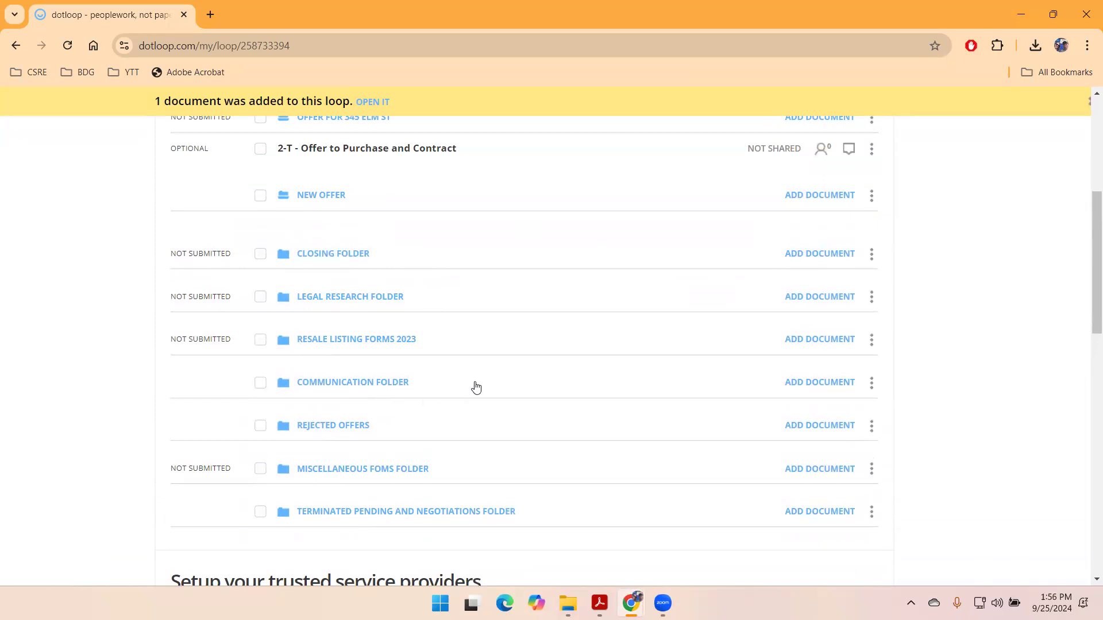
{"action": "scroll", "coordinate": [475, 386], "scroll_direction": "up", "scroll_amount": 3}
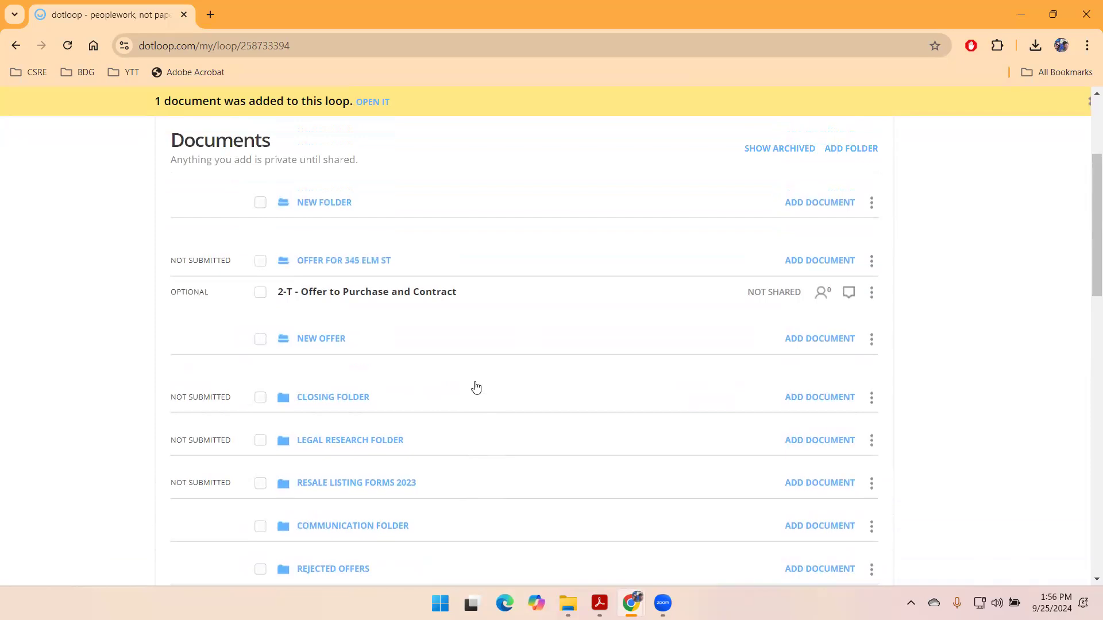